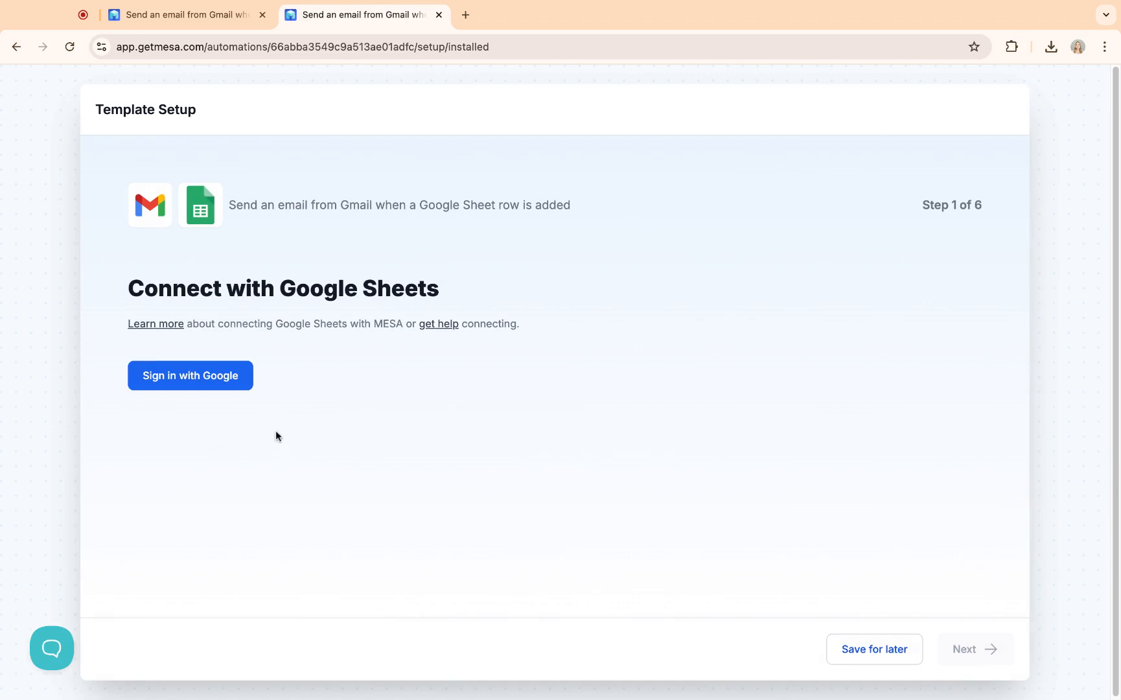
# Step: Sign in with Google to connect both the Google Sheets and Gmail accounts
pyautogui.click(183, 389)
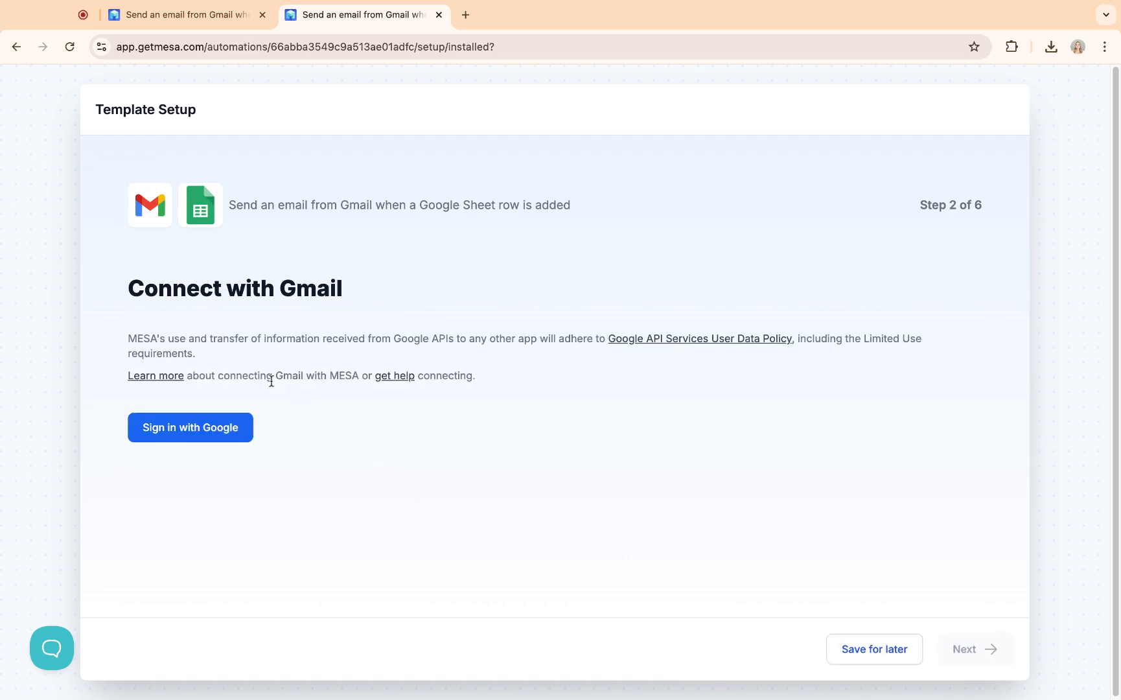
pyautogui.click(220, 429)
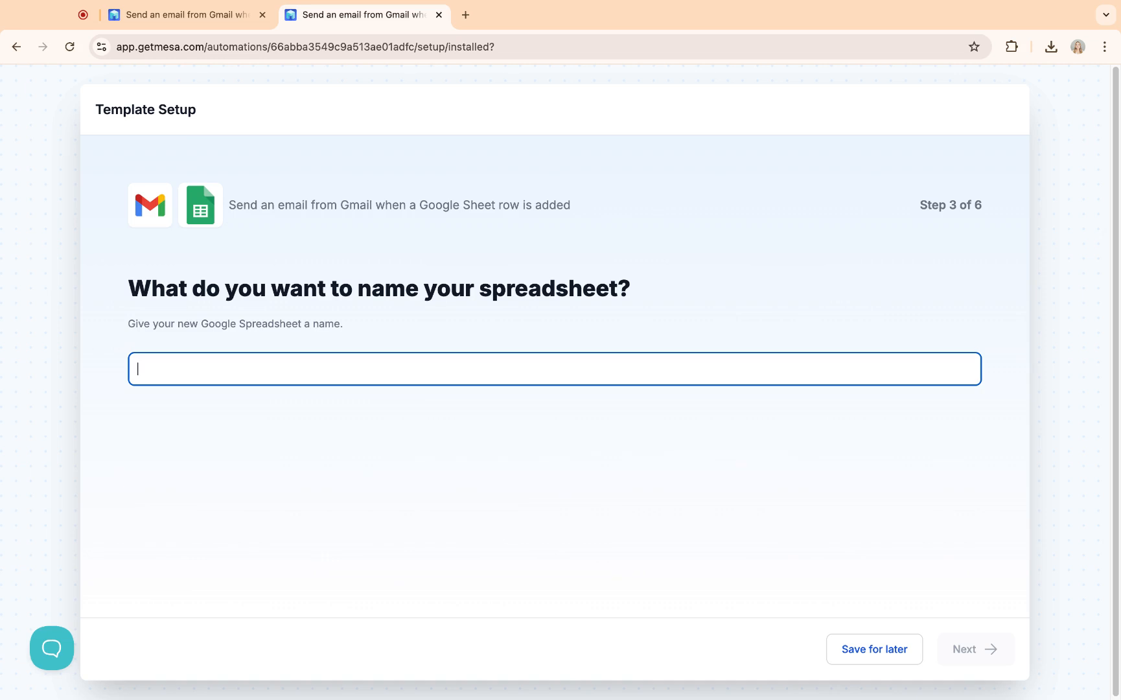
# Step: Name the spreadsheet 'Emails' and accept the default spreadsheet columns
pyautogui.write('Emails')
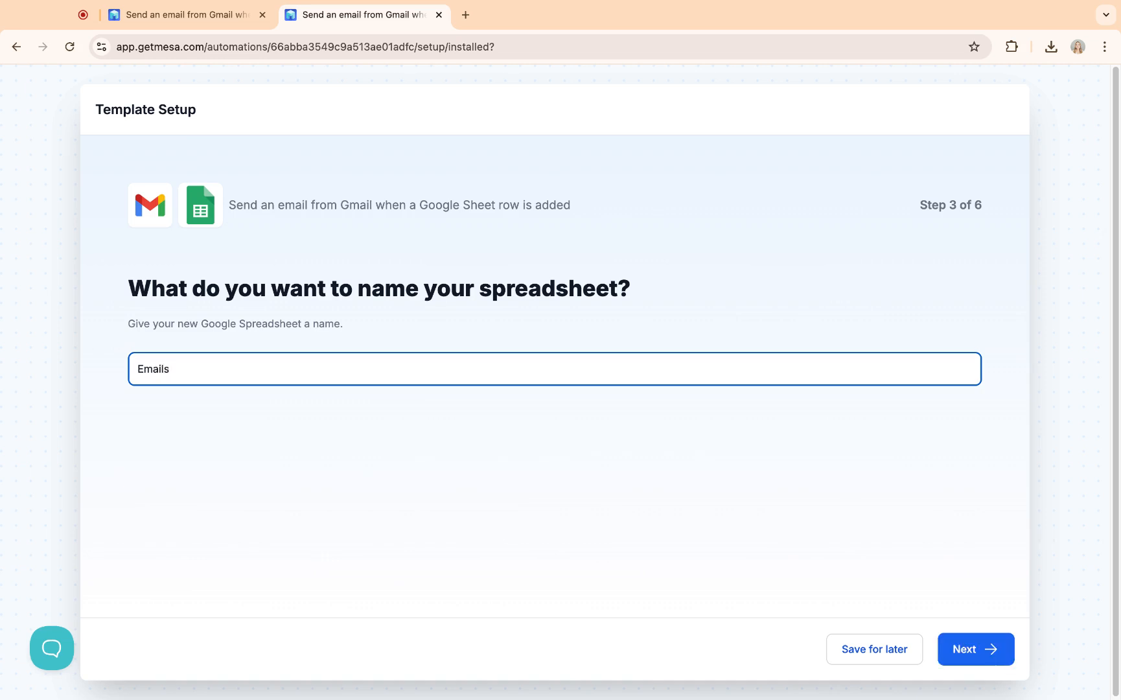
pyautogui.click(980, 645)
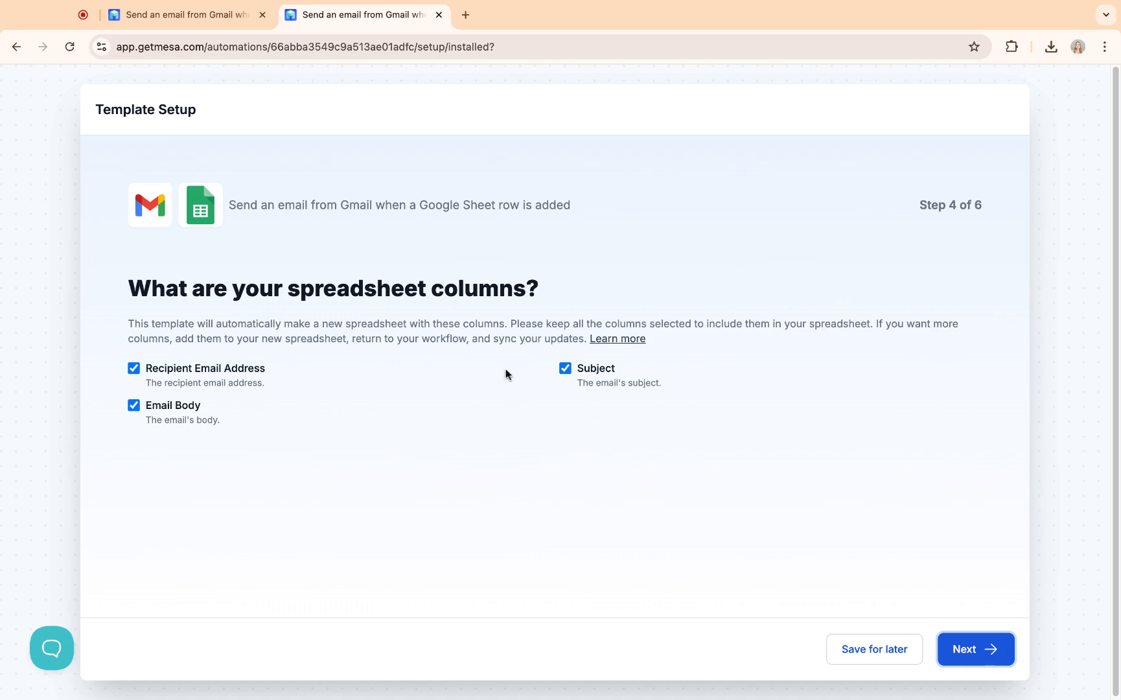
pyautogui.click(945, 639)
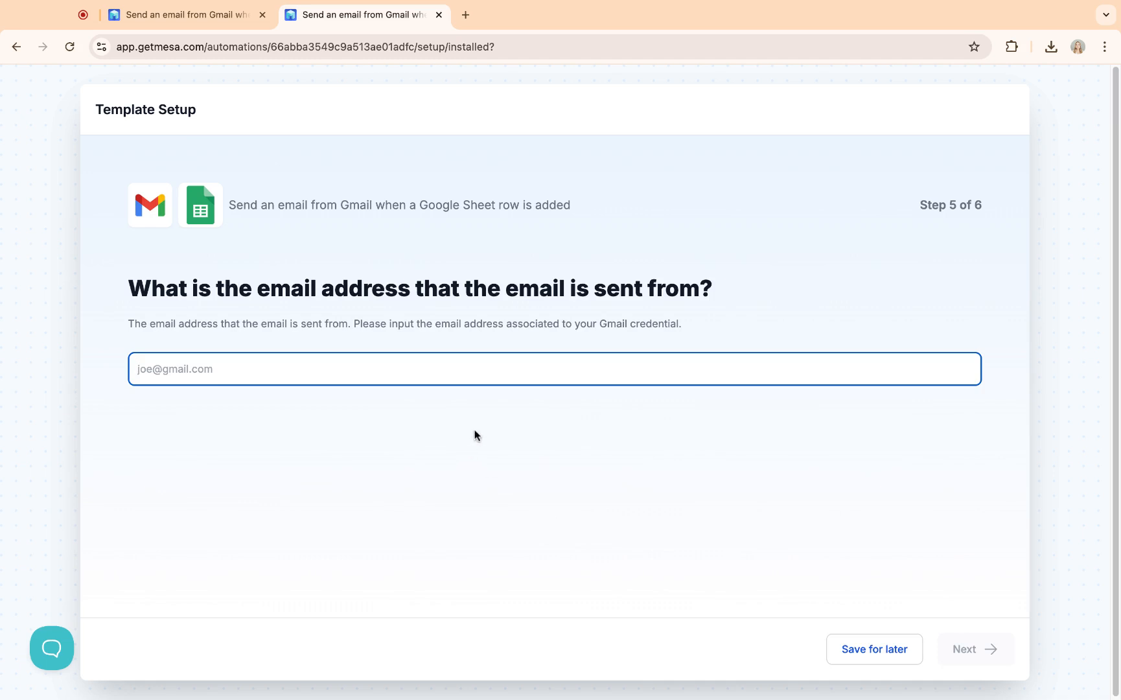
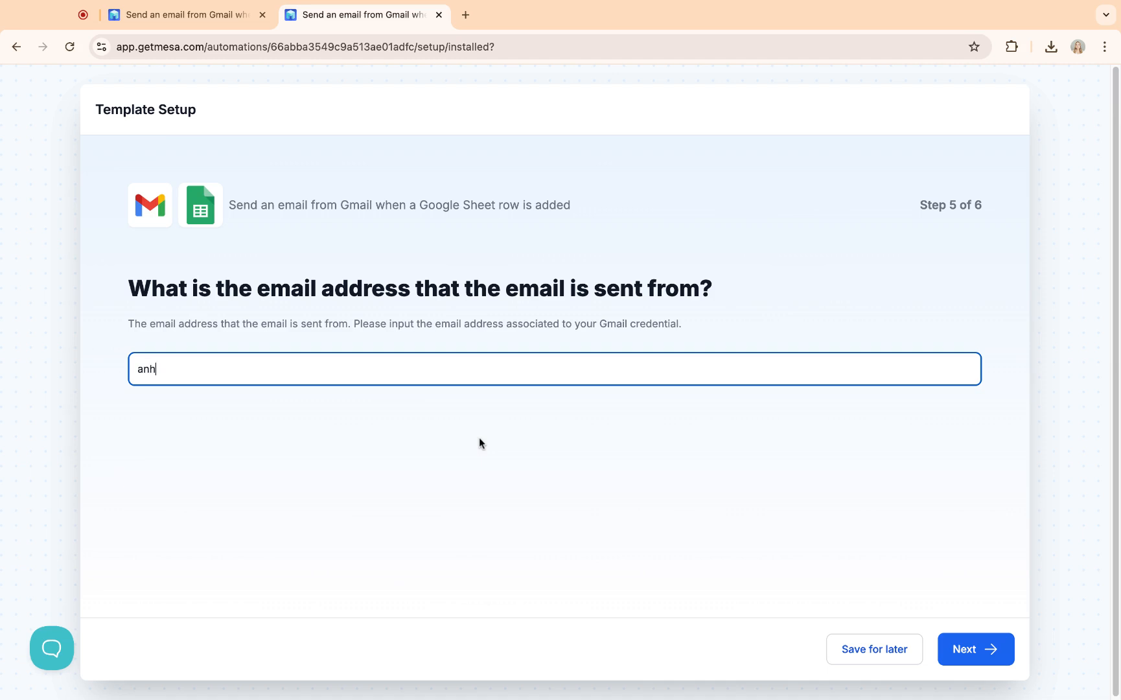
# Step: Enter the sender's Gmail address, finish the setup and start a test run
pyautogui.click(970, 661)
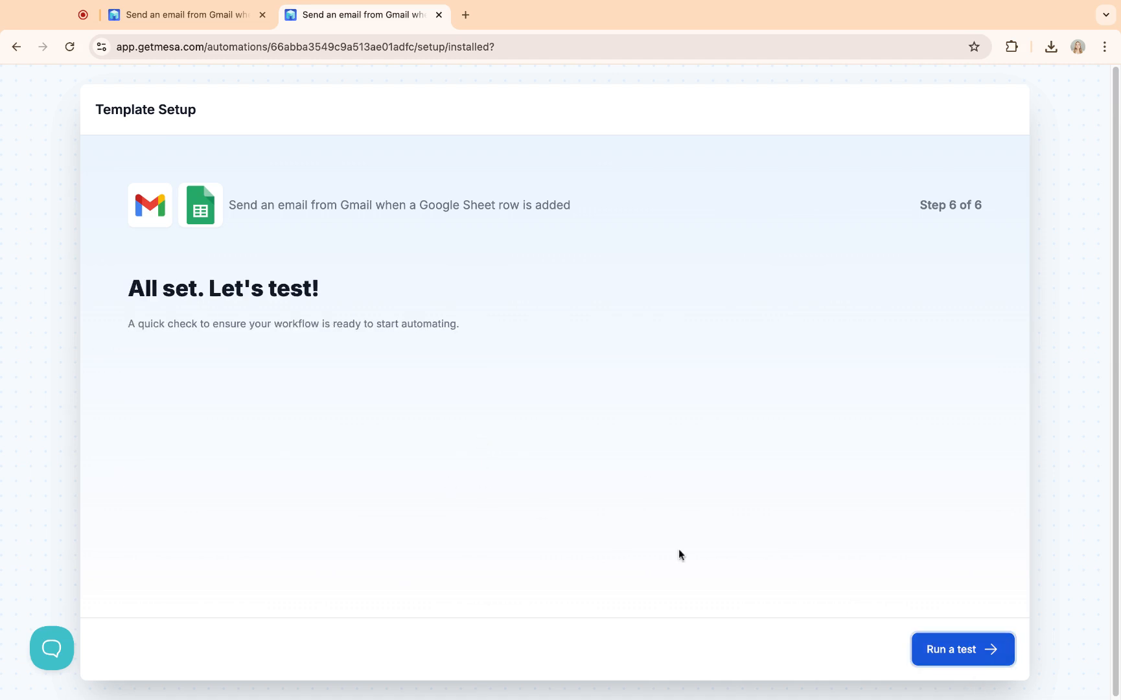
pyautogui.click(941, 652)
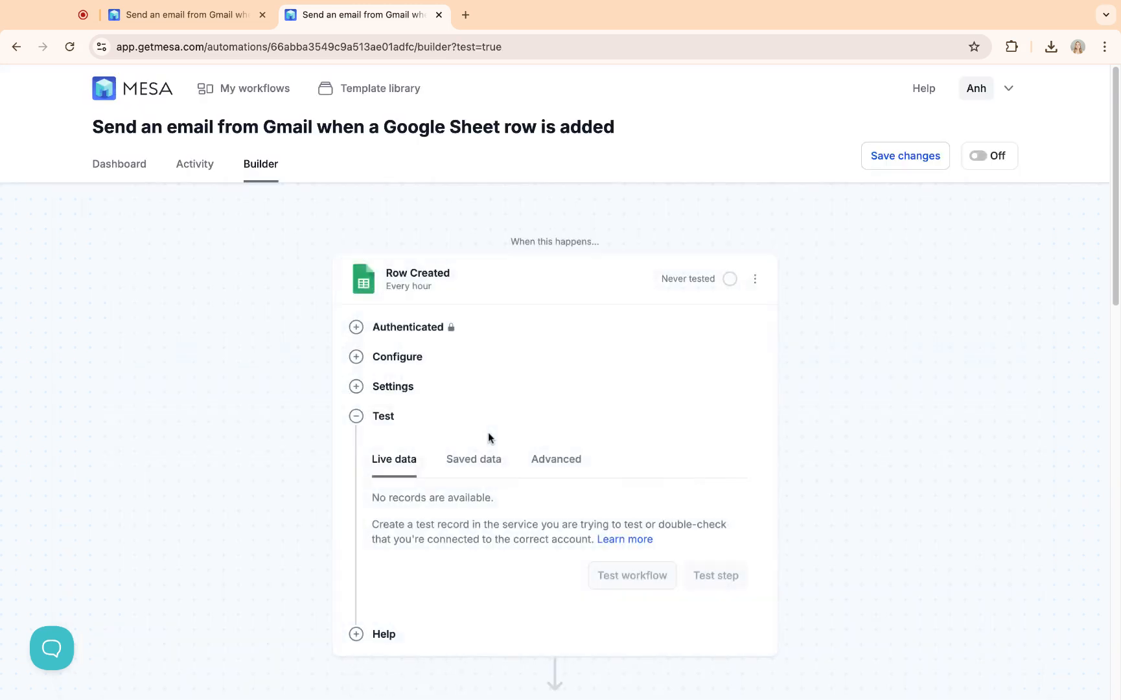
# Step: Expand the Filter step to show the not-empty conditions on recipient address, subject and body
pyautogui.scroll(2, 907, 415)
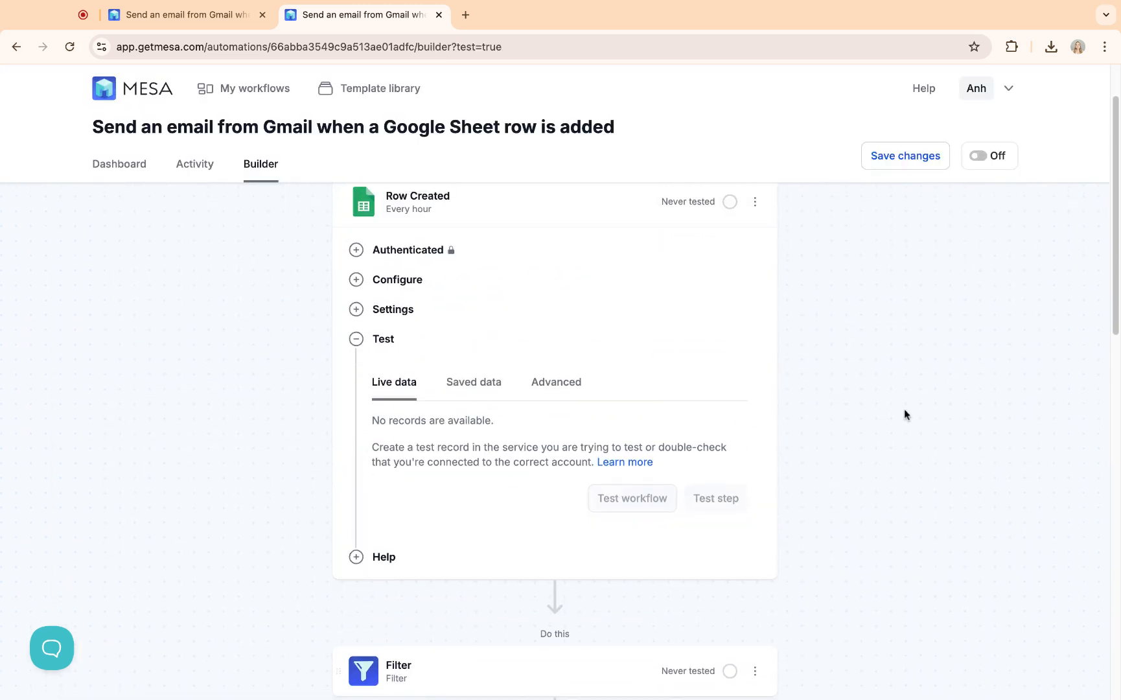
pyautogui.scroll(1, 883, 380)
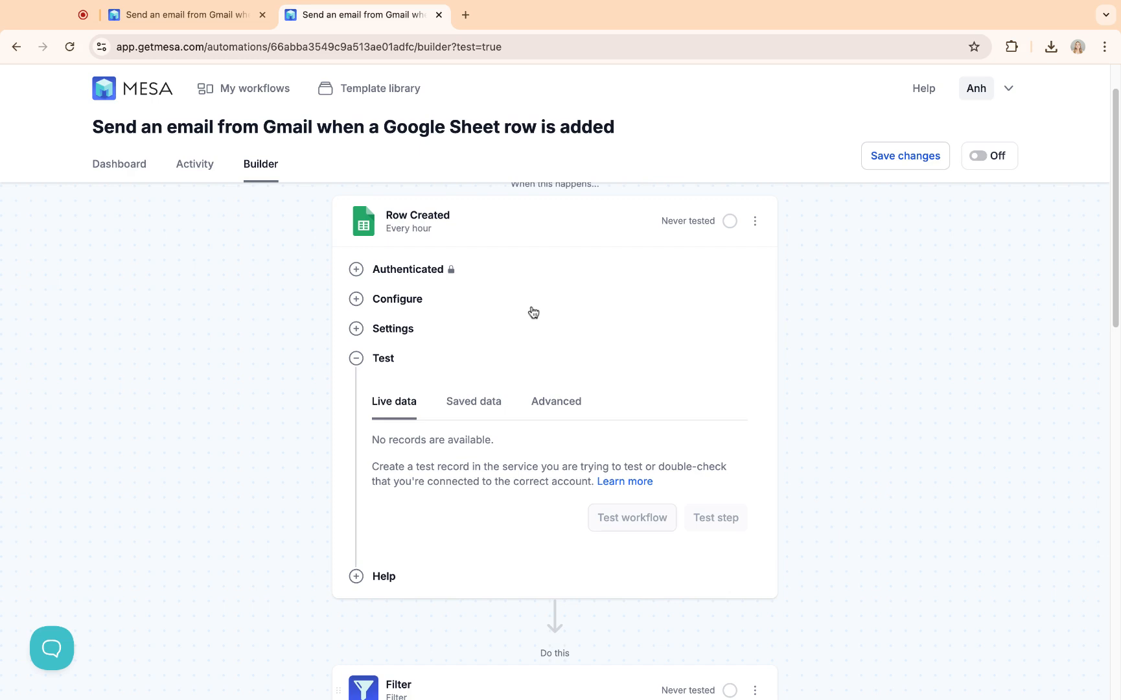
pyautogui.scroll(-3, 533, 311)
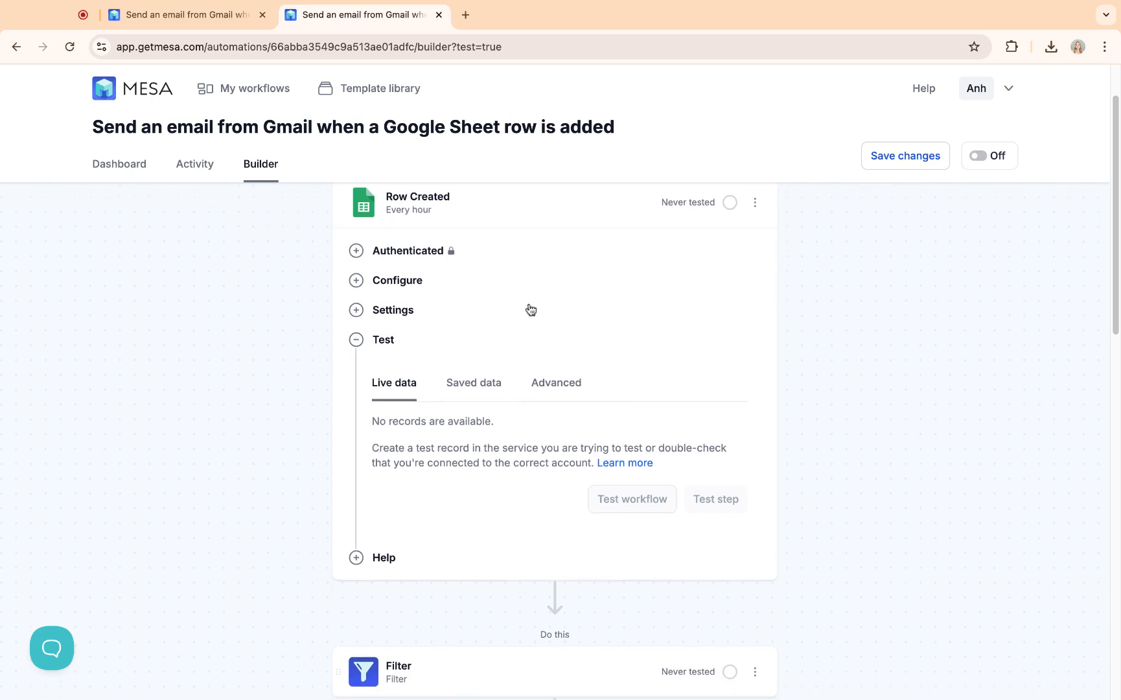
pyautogui.click(515, 477)
pyautogui.scroll(-3, 882, 401)
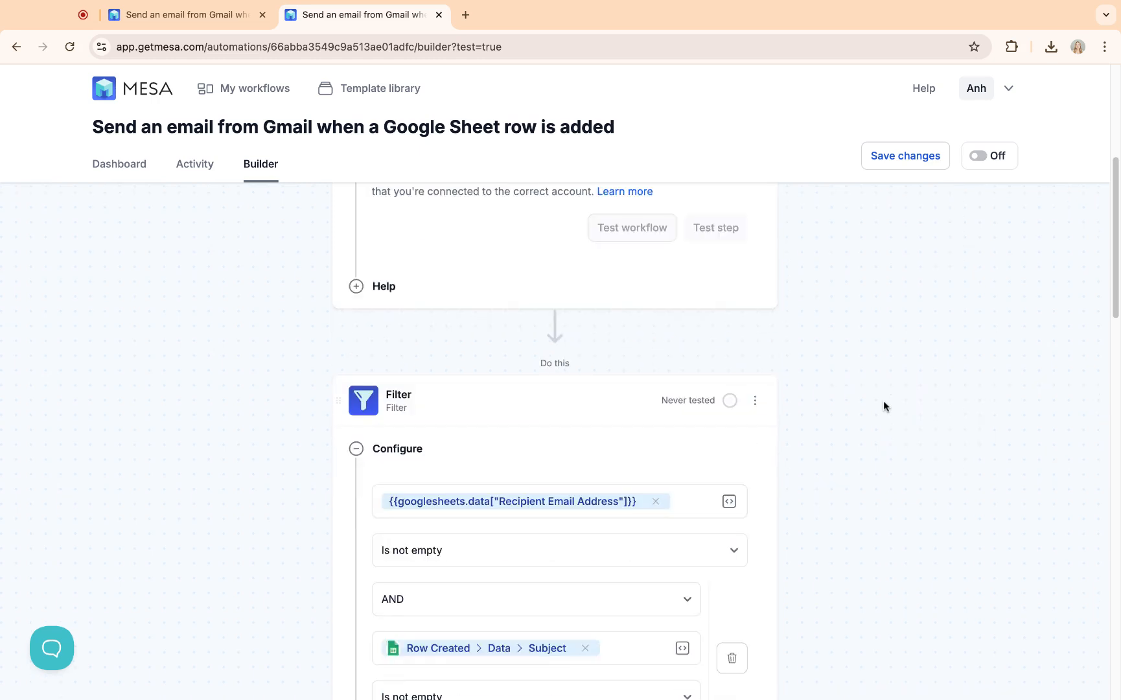
pyautogui.scroll(-2, 884, 406)
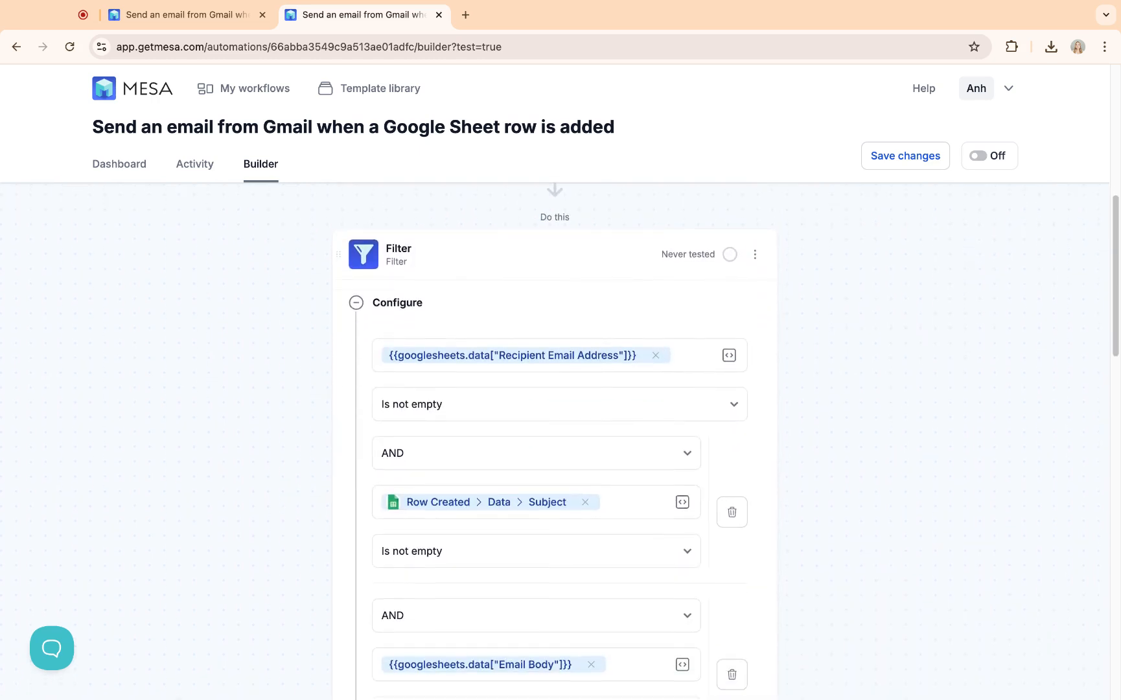
pyautogui.scroll(-1, 553, 442)
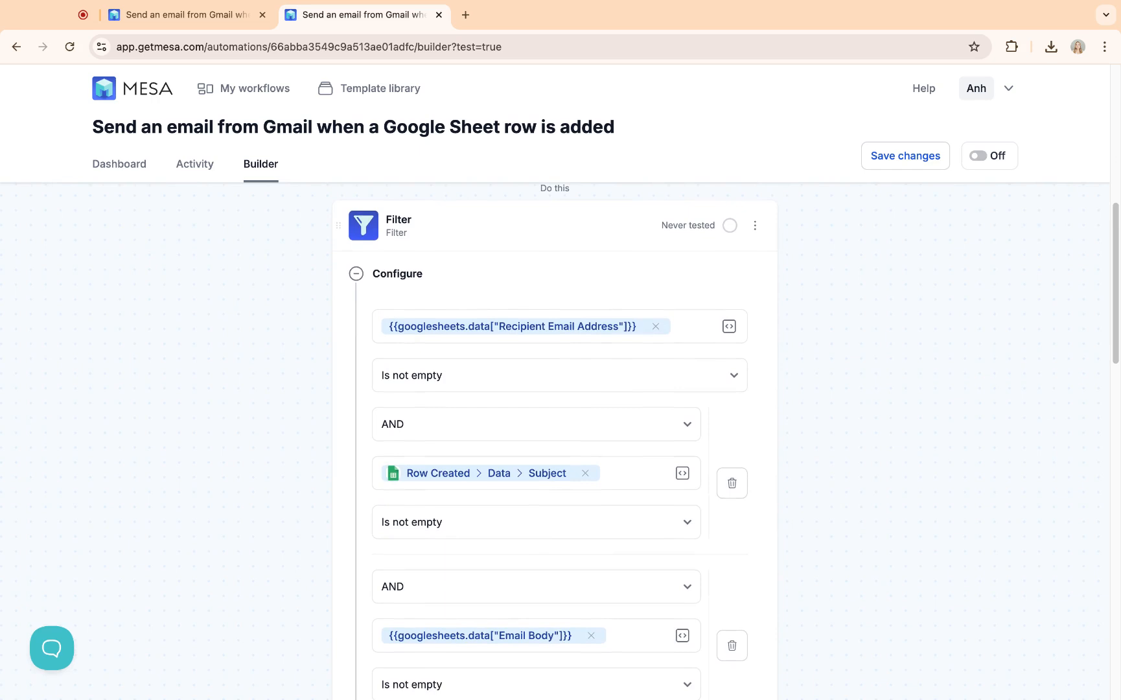
pyautogui.scroll(-2, 554, 440)
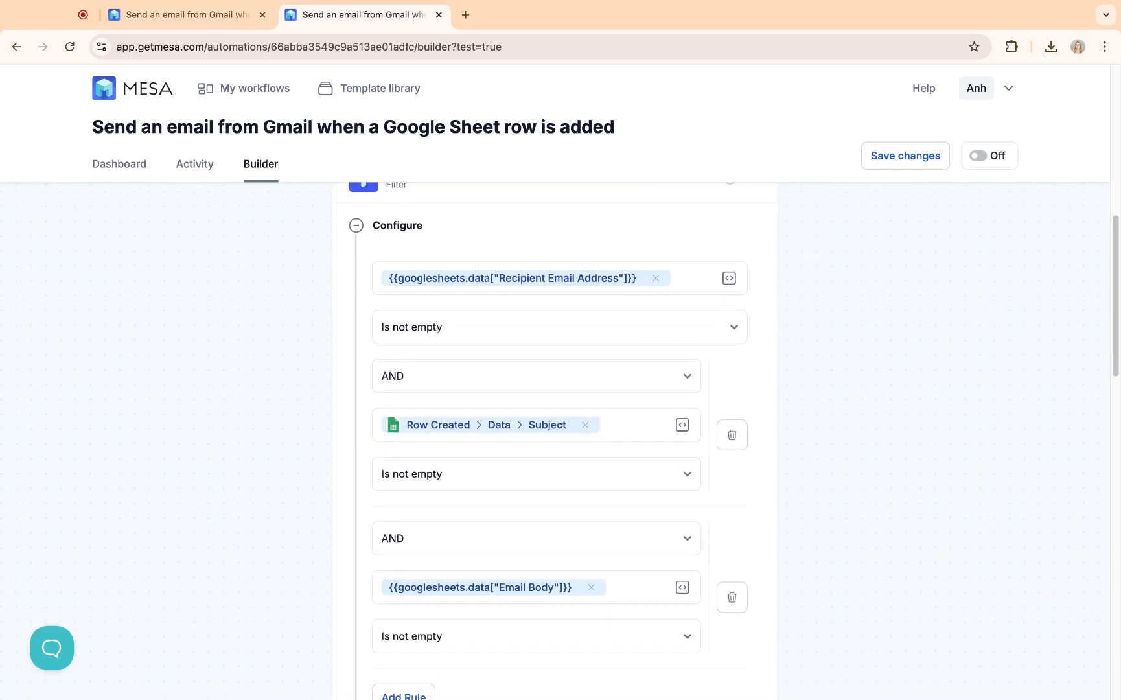
pyautogui.scroll(-8, 554, 441)
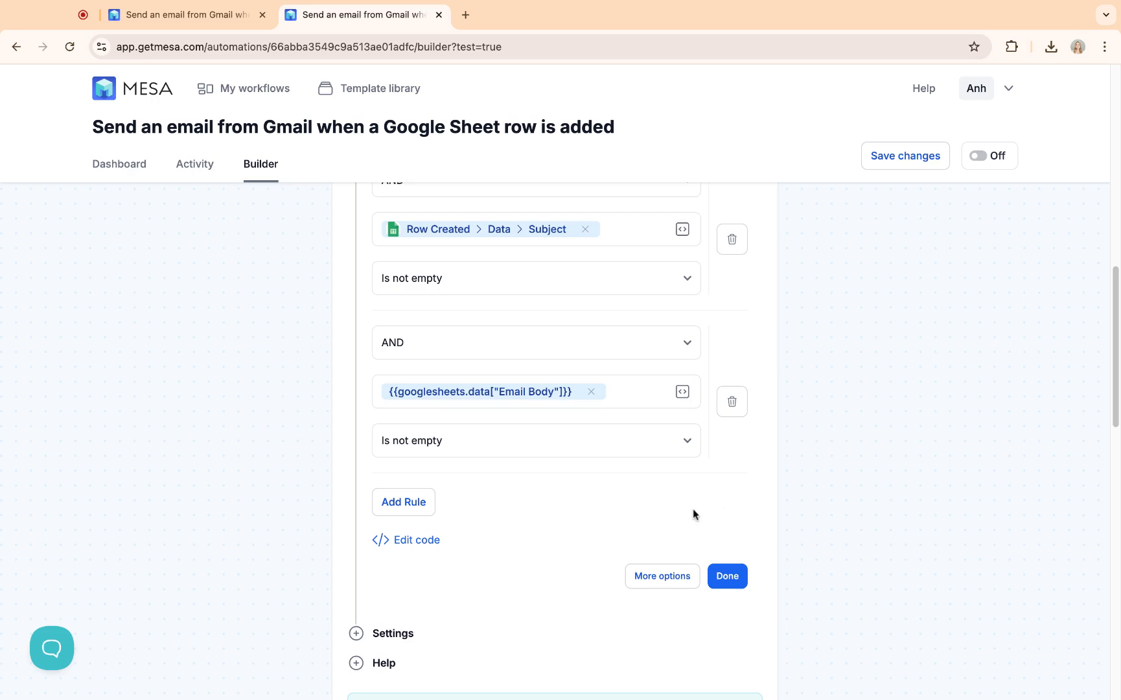
pyautogui.scroll(-7, 692, 515)
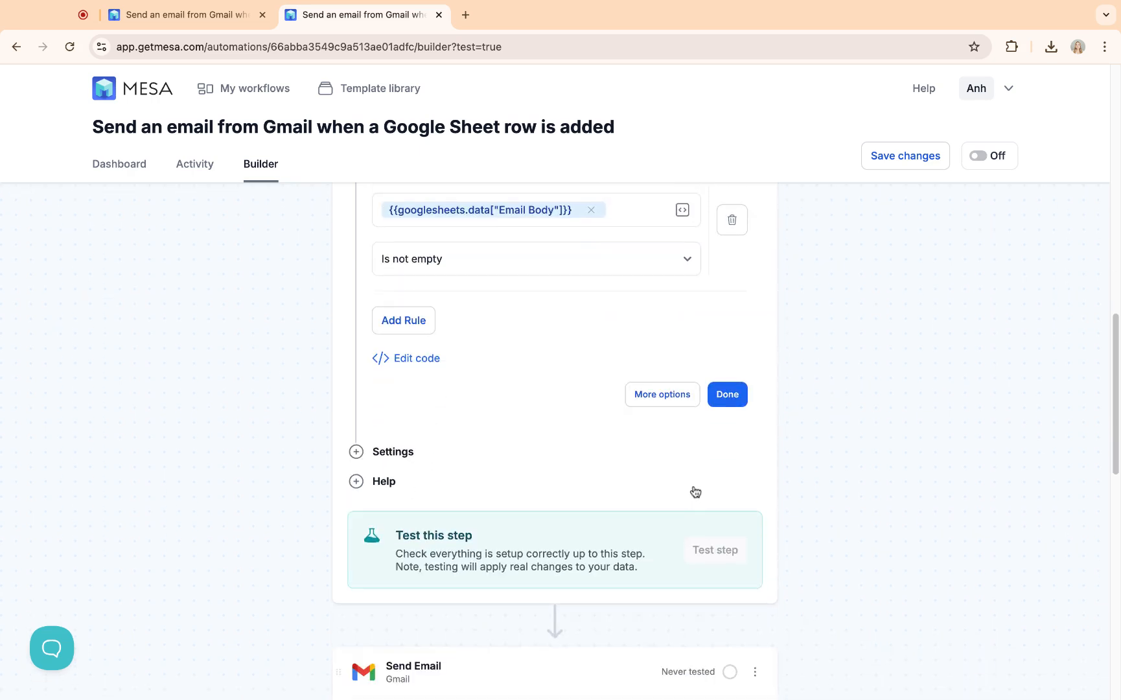
pyautogui.scroll(-3, 695, 491)
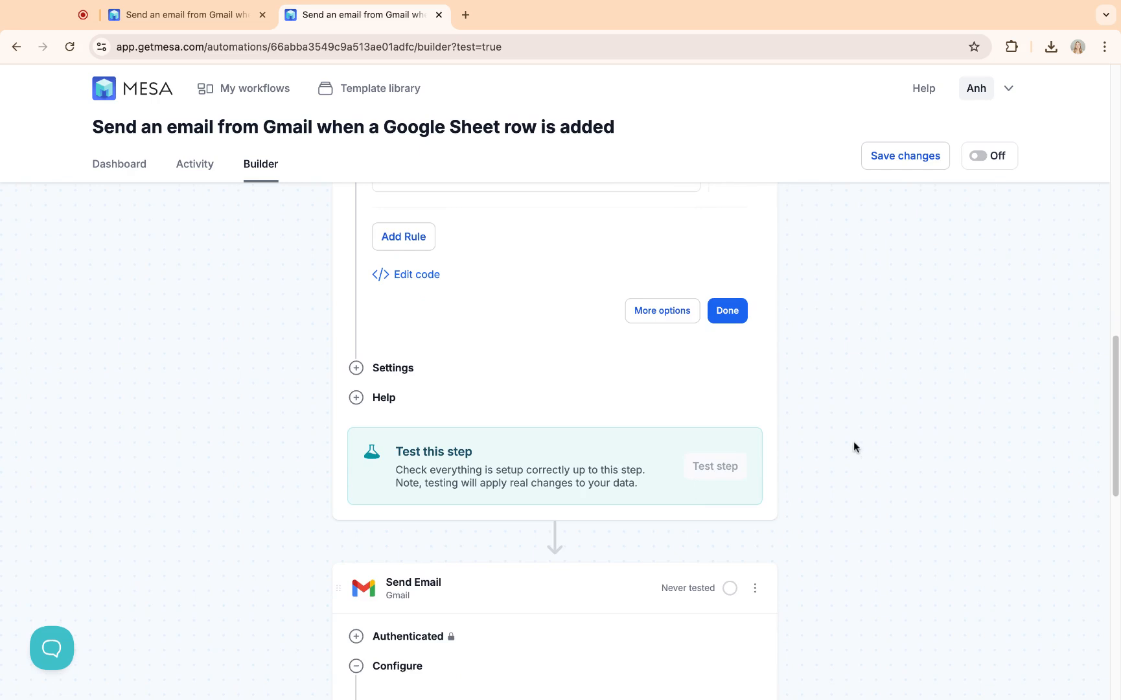
pyautogui.scroll(-4, 767, 418)
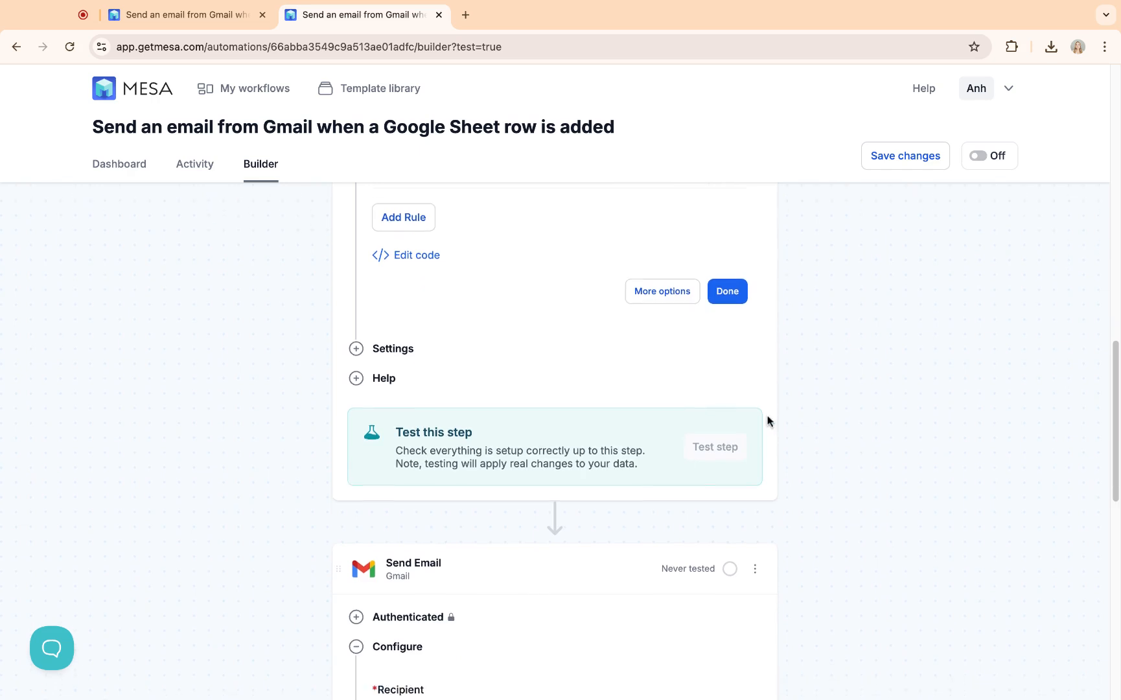
pyautogui.scroll(-3, 767, 420)
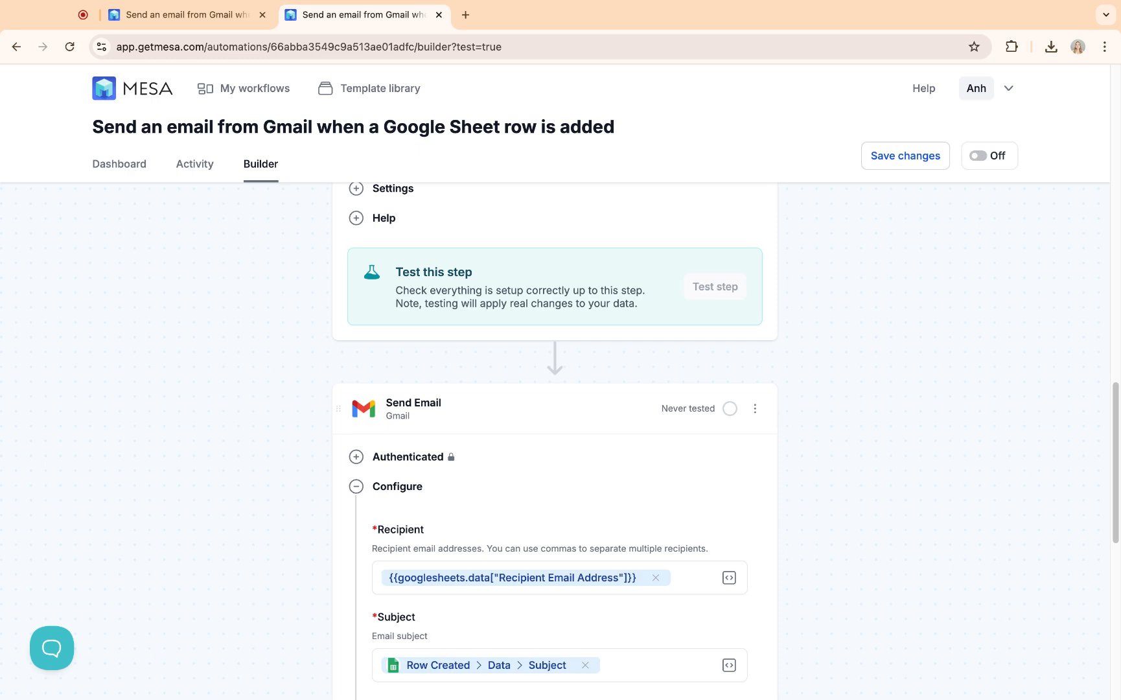
pyautogui.scroll(-1, 792, 423)
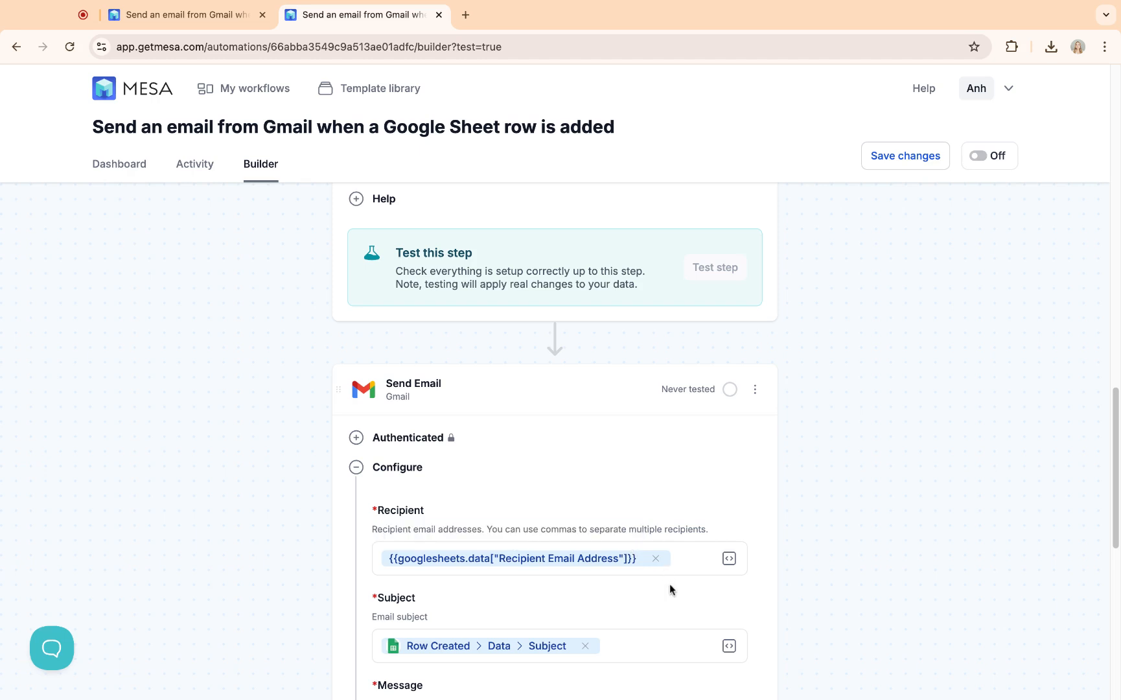
pyautogui.scroll(-1, 669, 588)
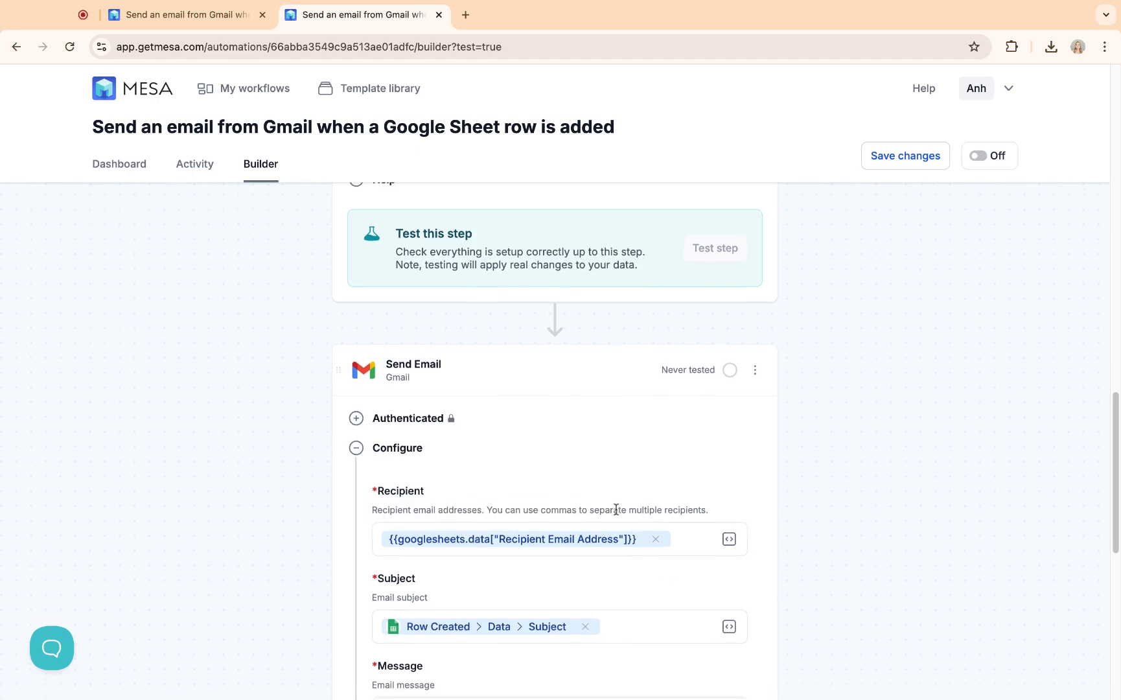
pyautogui.scroll(-2, 581, 466)
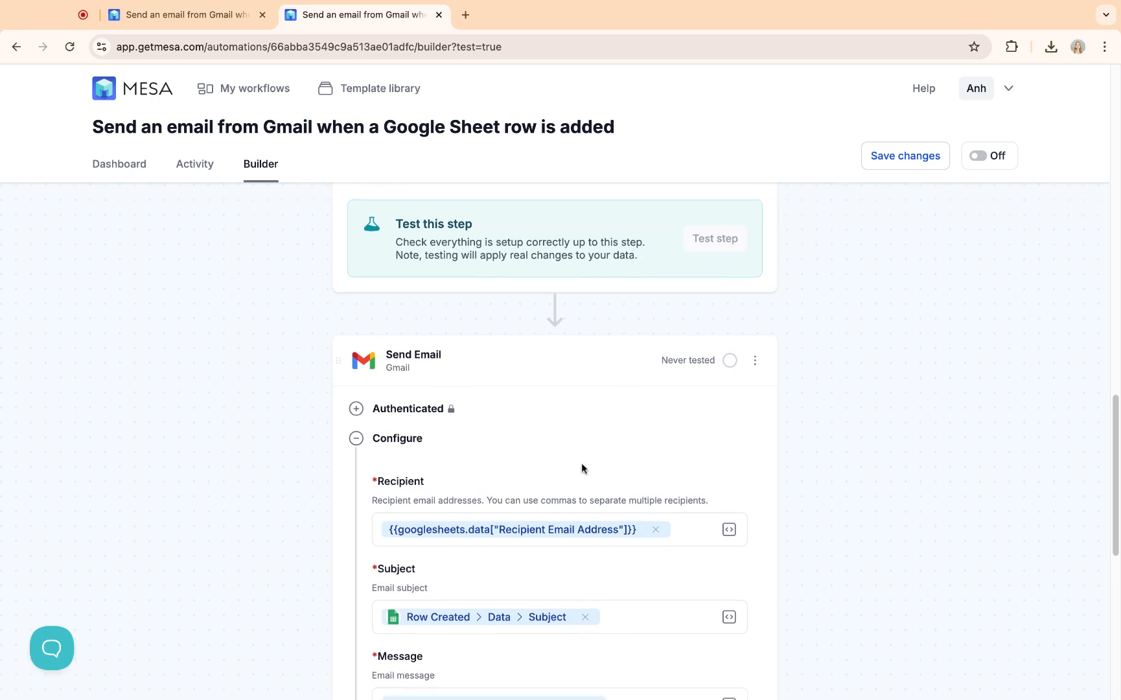
pyautogui.scroll(-5, 581, 463)
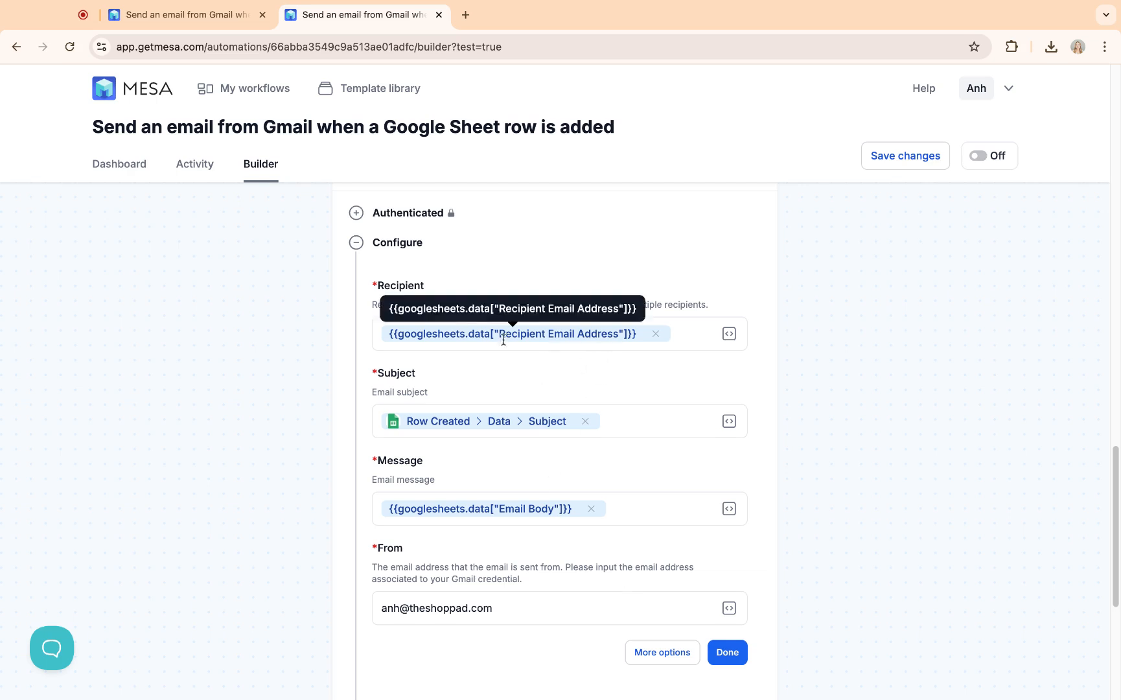
# Step: Add, then remove, the Test Email Override field, leaving Send Email's four required fields
pyautogui.click(687, 656)
pyautogui.scroll(-2, 945, 430)
pyautogui.scroll(-6, 945, 430)
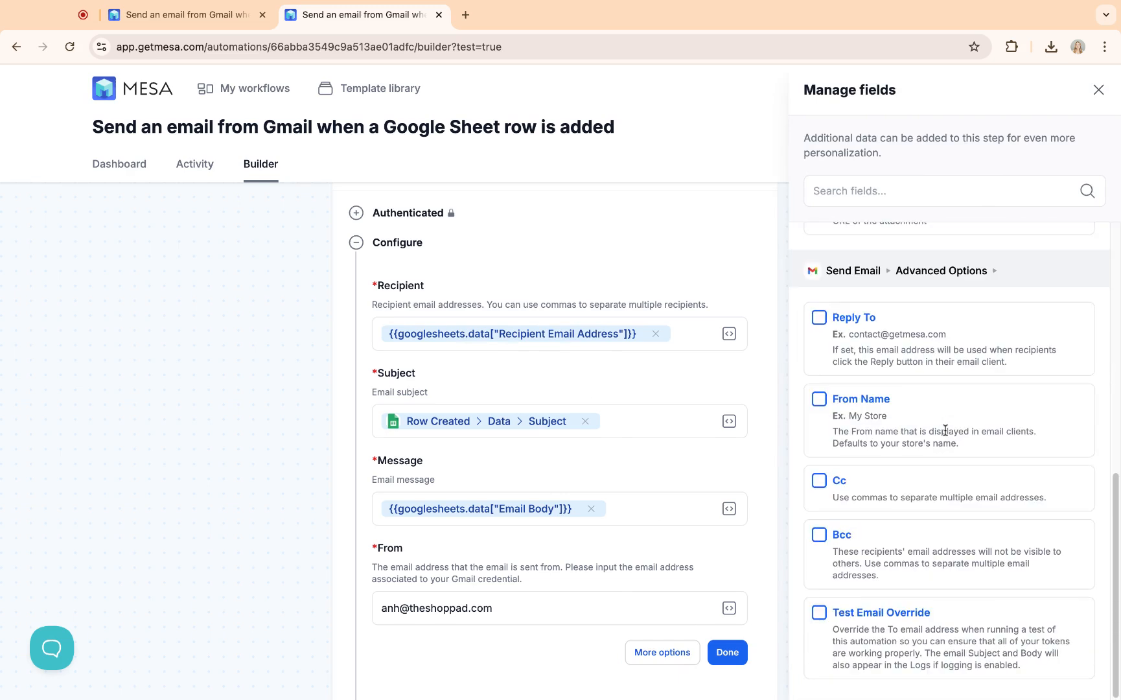
pyautogui.click(869, 613)
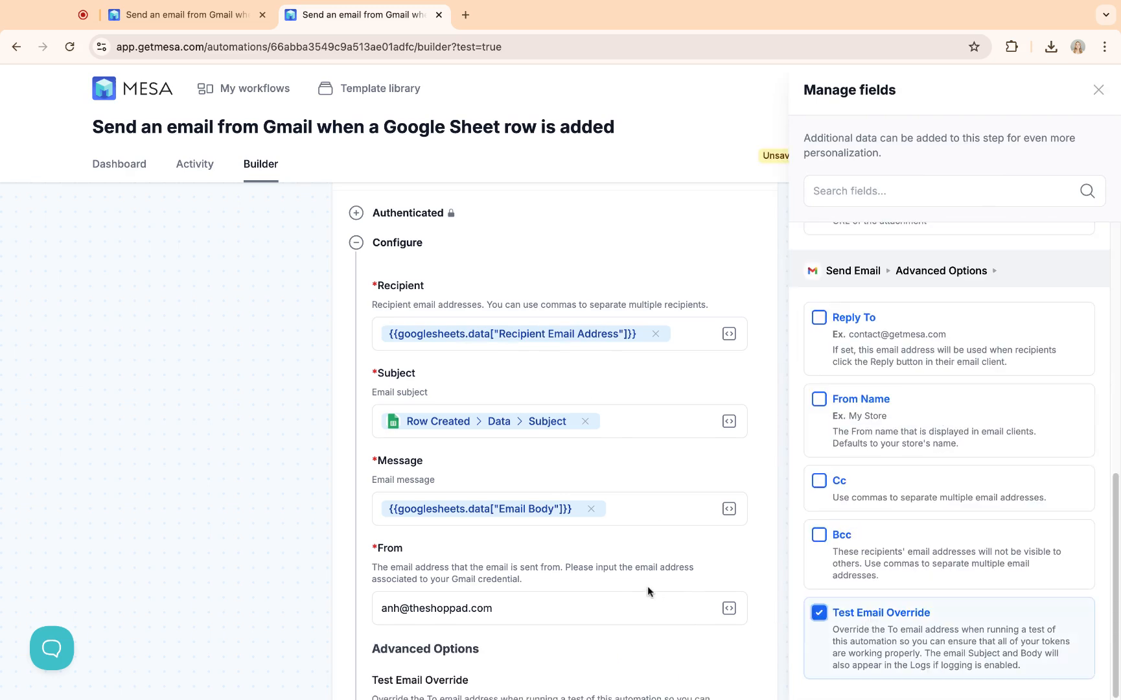
pyautogui.click(669, 556)
pyautogui.scroll(-3, 684, 557)
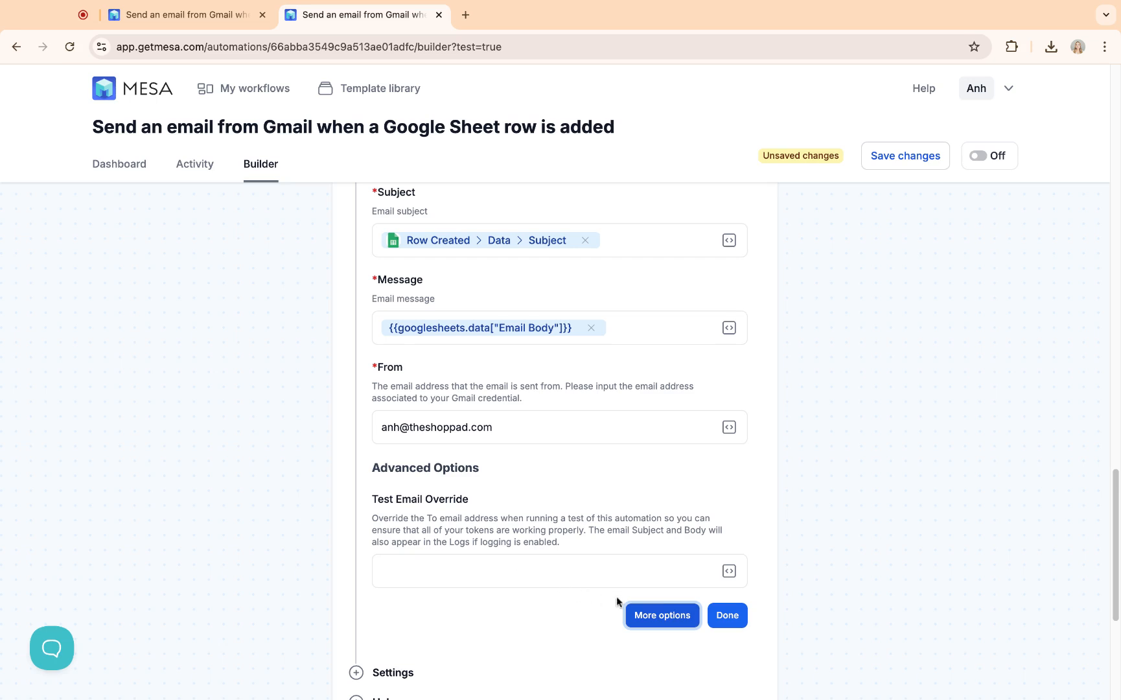
pyautogui.click(674, 615)
pyautogui.scroll(-10, 868, 612)
pyautogui.click(879, 611)
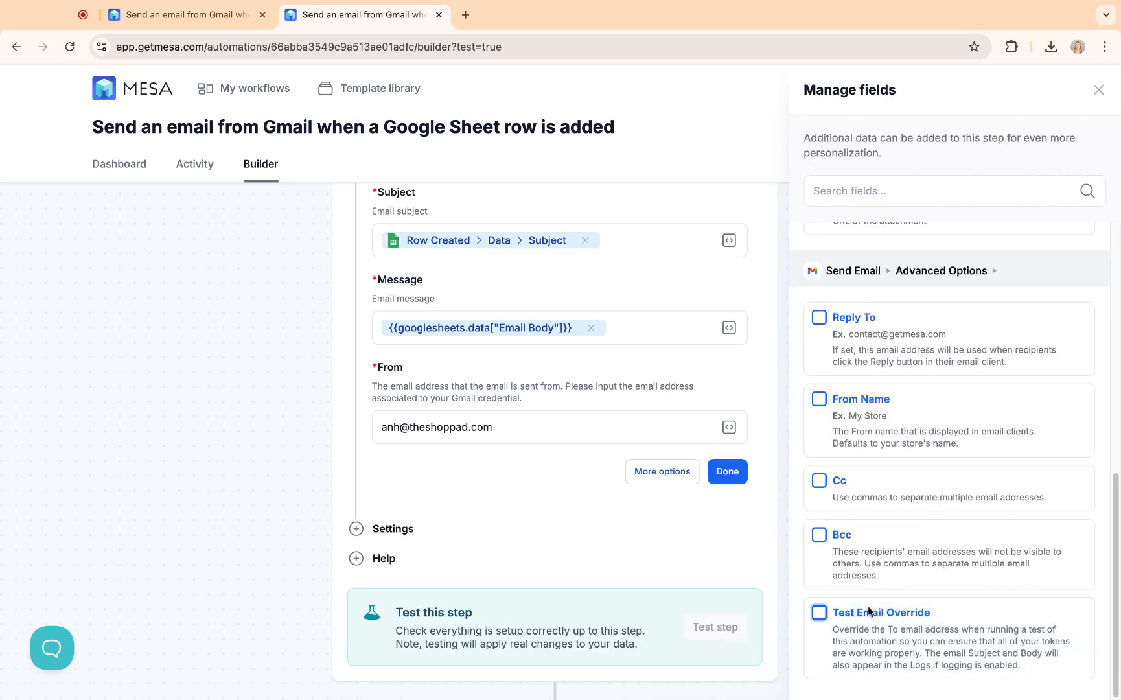
pyautogui.click(537, 542)
# Step: Save the workflow changes
pyautogui.click(915, 170)
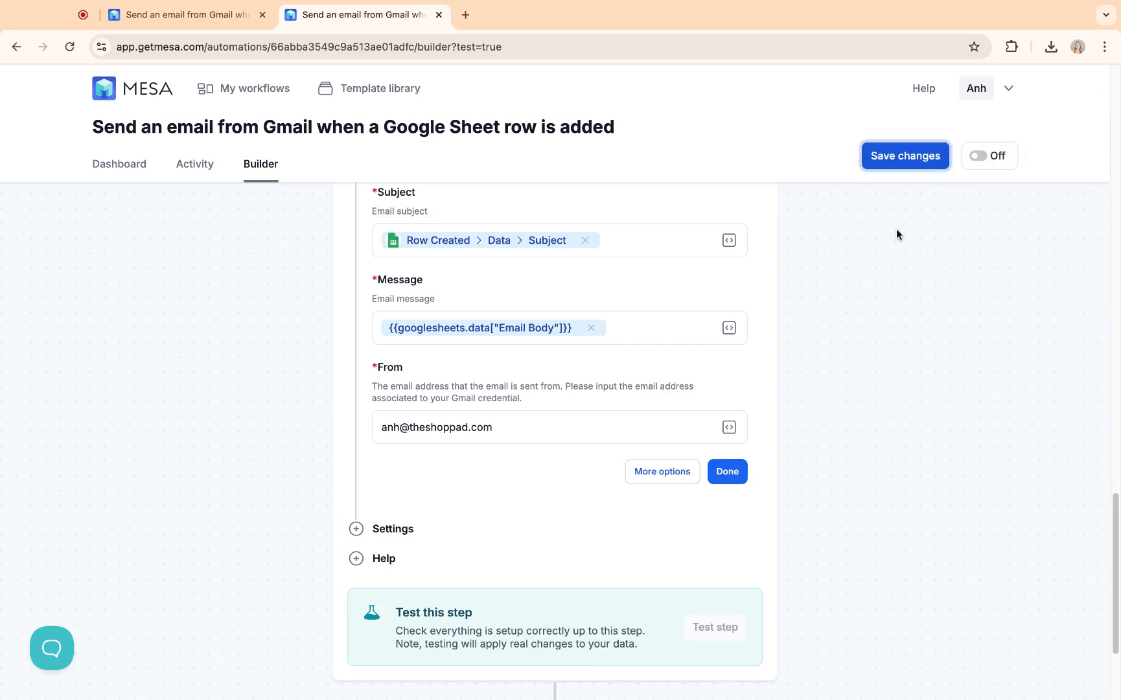
pyautogui.scroll(1, 868, 327)
pyautogui.scroll(10, 867, 333)
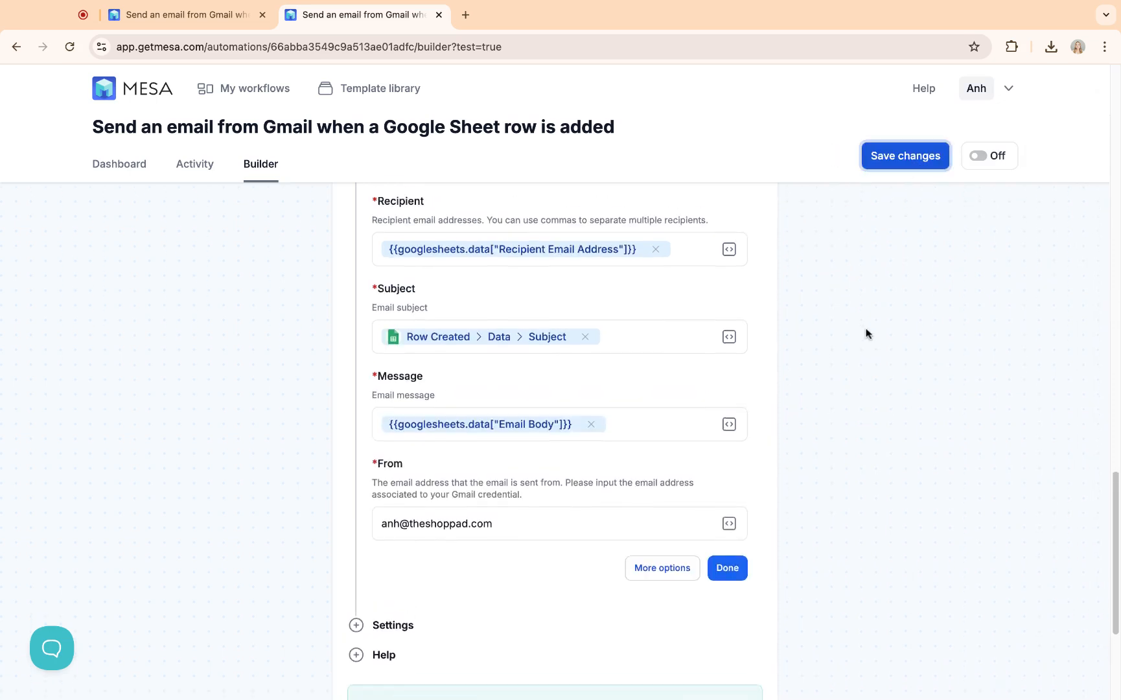
pyautogui.scroll(10, 802, 364)
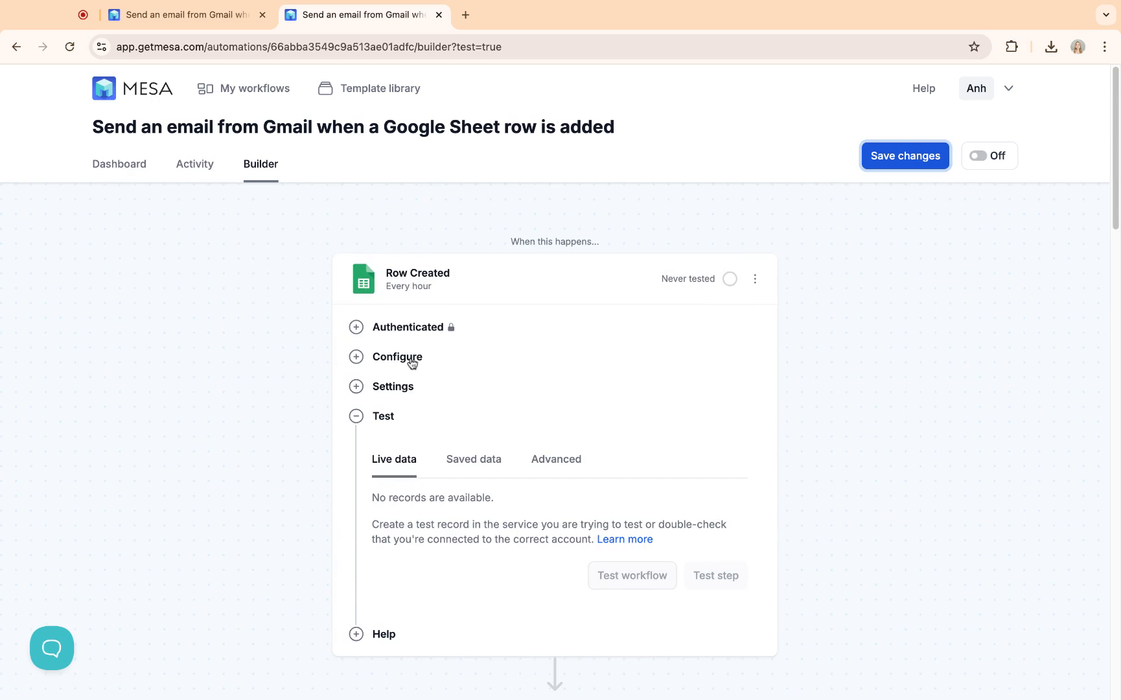
# Step: Expand the Row Created trigger's configuration and open the linked Emails spreadsheet
pyautogui.click(389, 357)
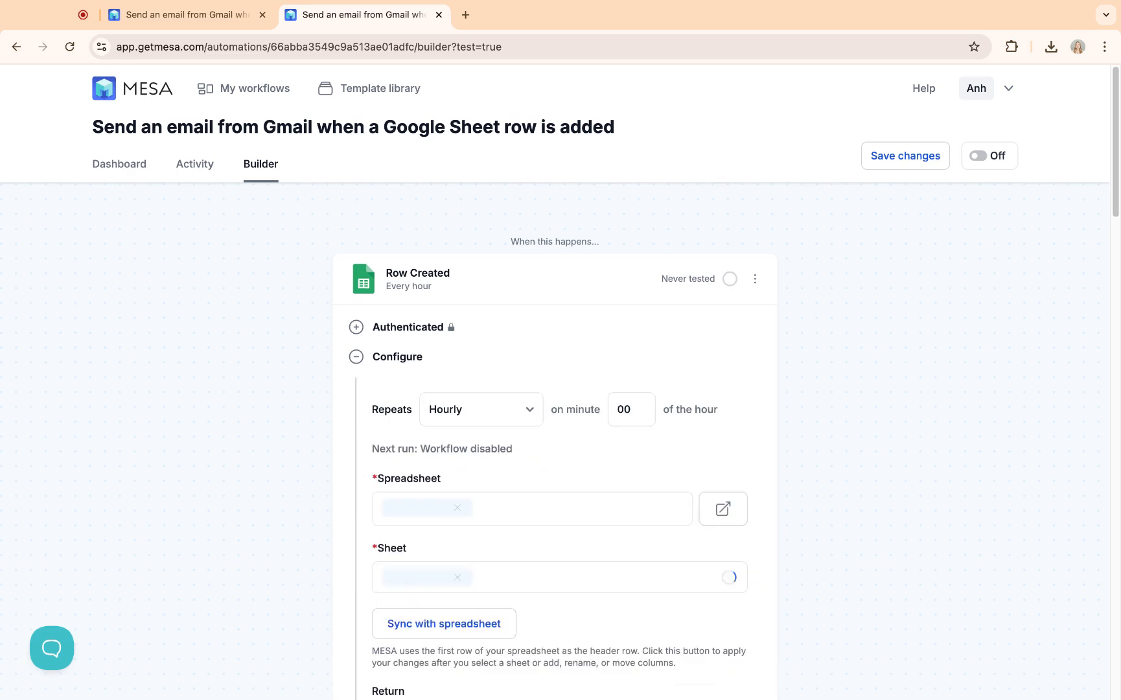
pyautogui.scroll(-1, 512, 391)
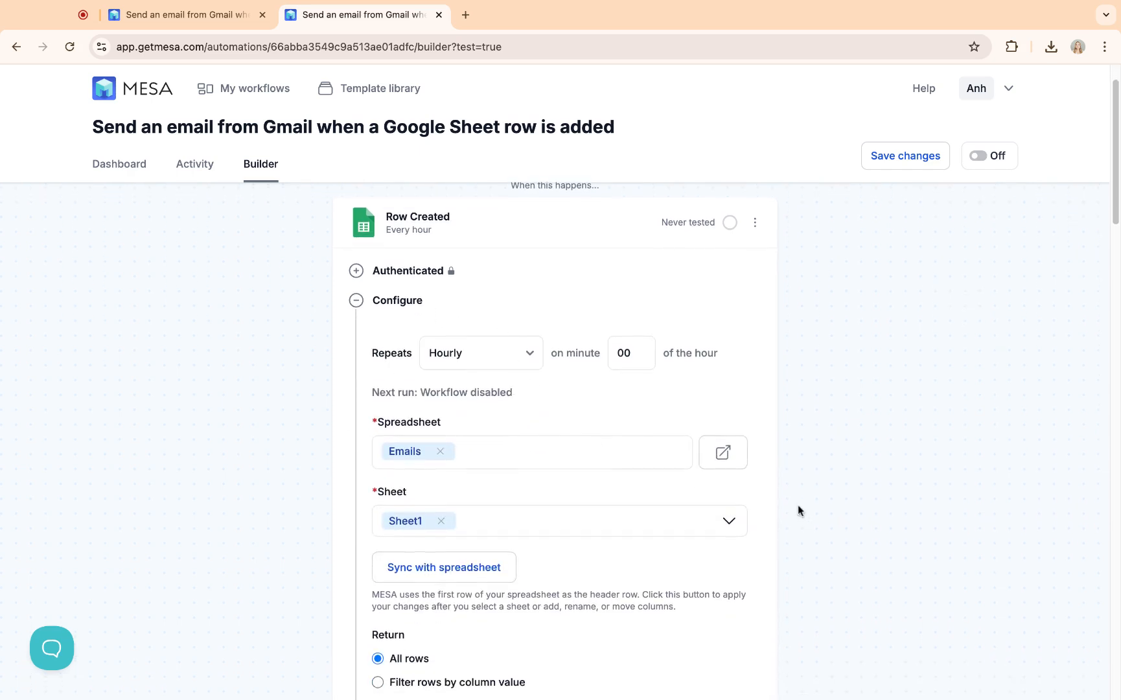
pyautogui.click(734, 469)
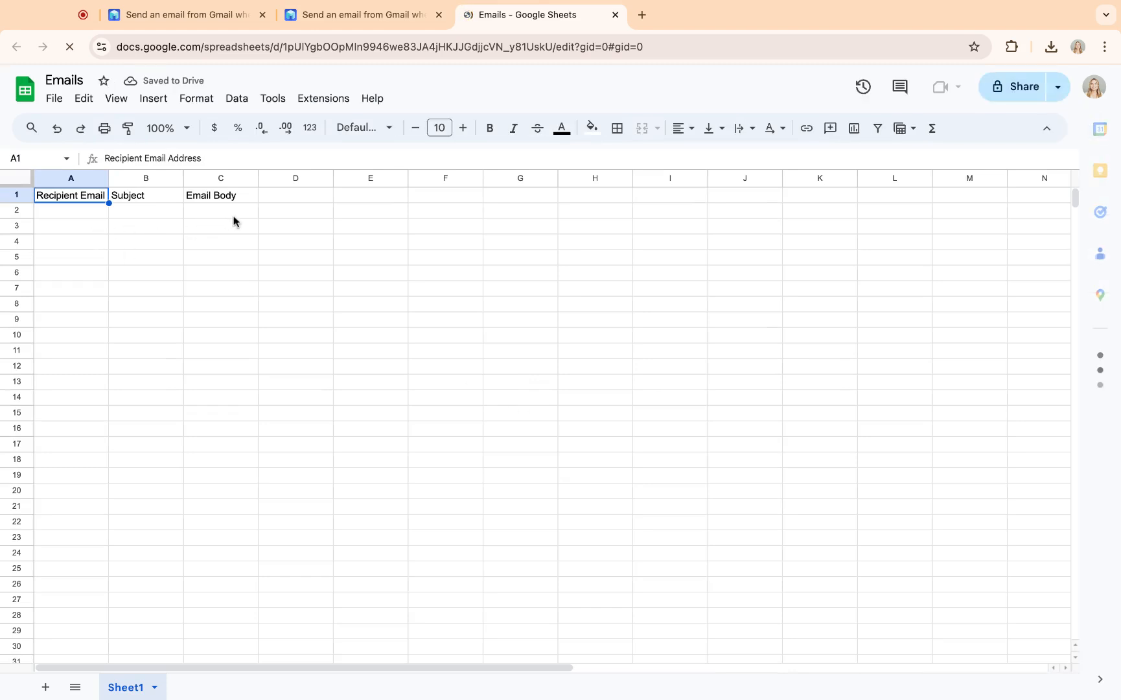
# Step: Add 'First Name' in D1 and 'Last Name' in E1 as new column headers
pyautogui.click(280, 196)
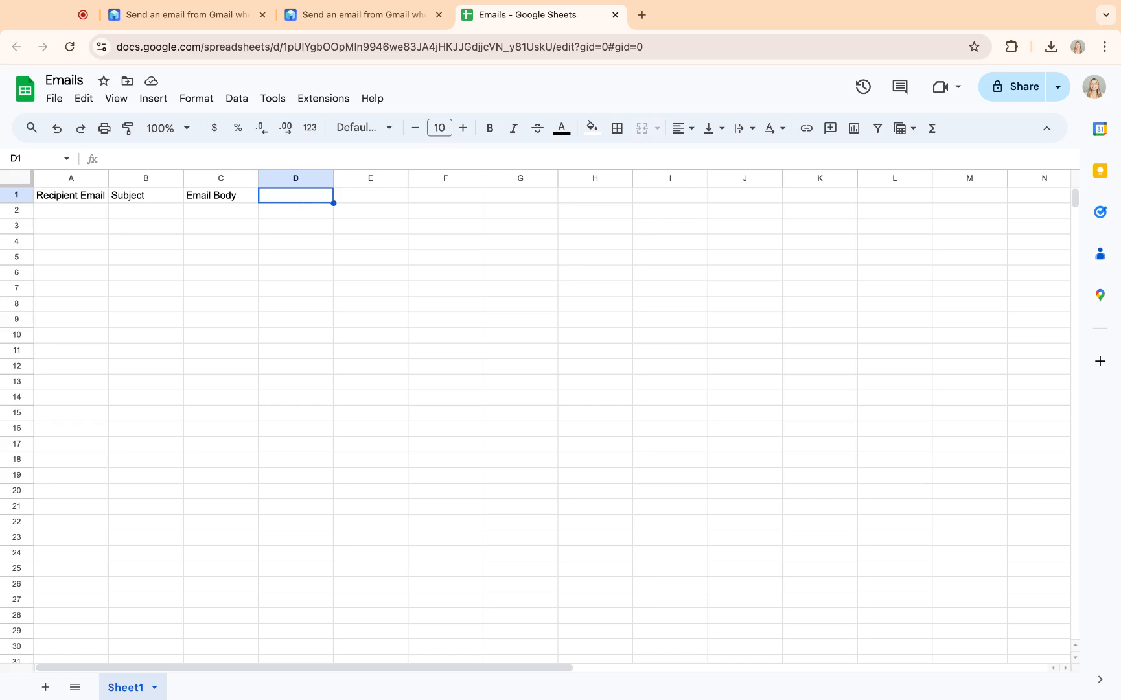
pyautogui.write('First Name')
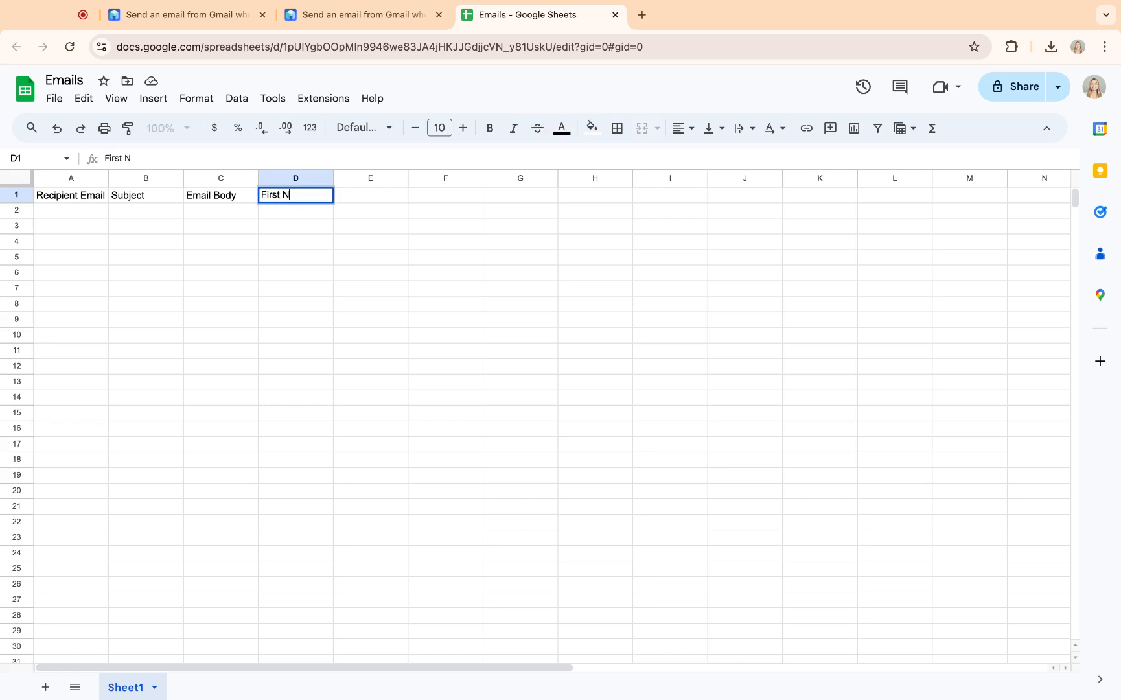
pyautogui.click(379, 198)
pyautogui.write('Lasst')
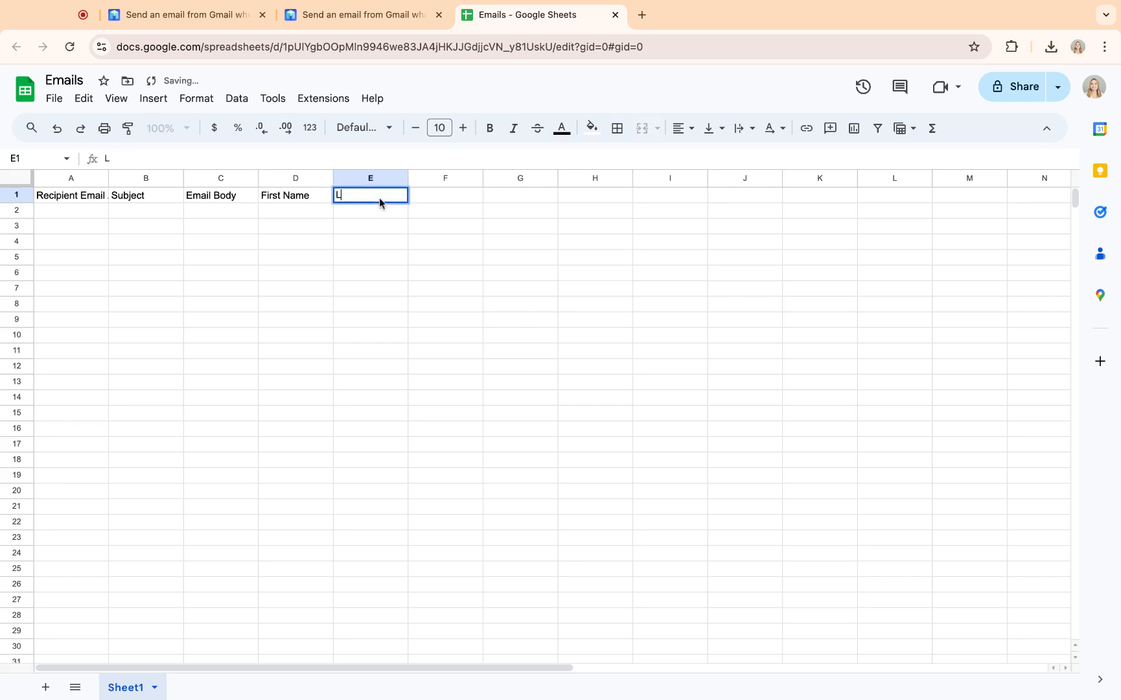
pyautogui.press('BackSpace')
pyautogui.press('BackSpace')
pyautogui.write('t Name')
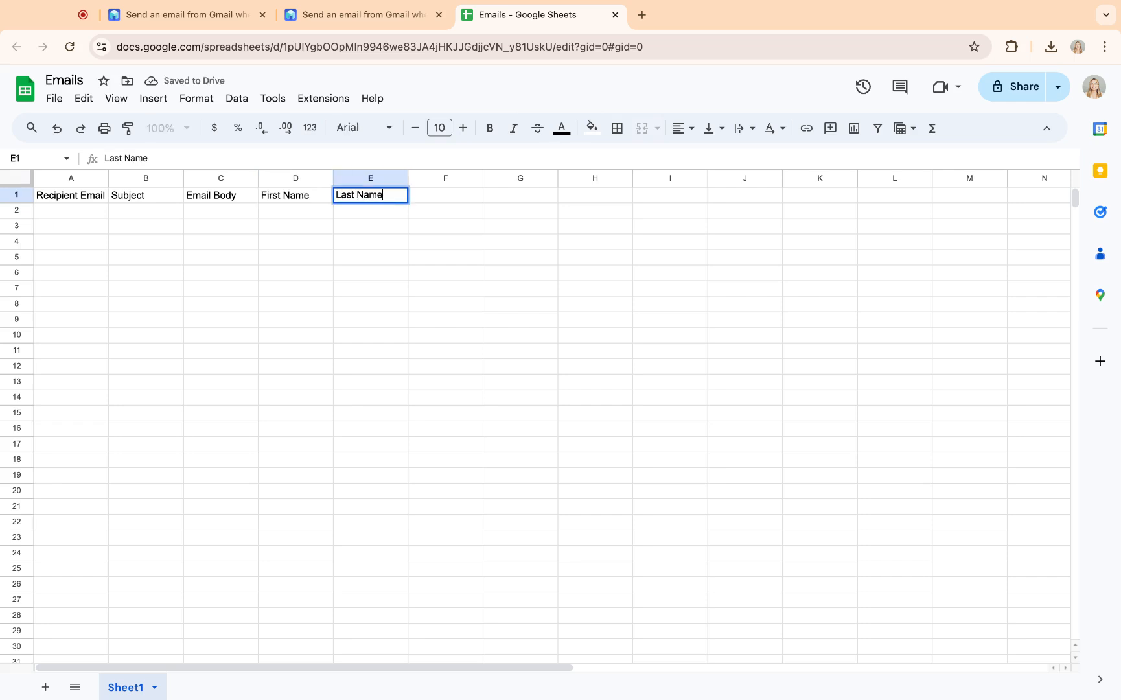
pyautogui.click(383, 226)
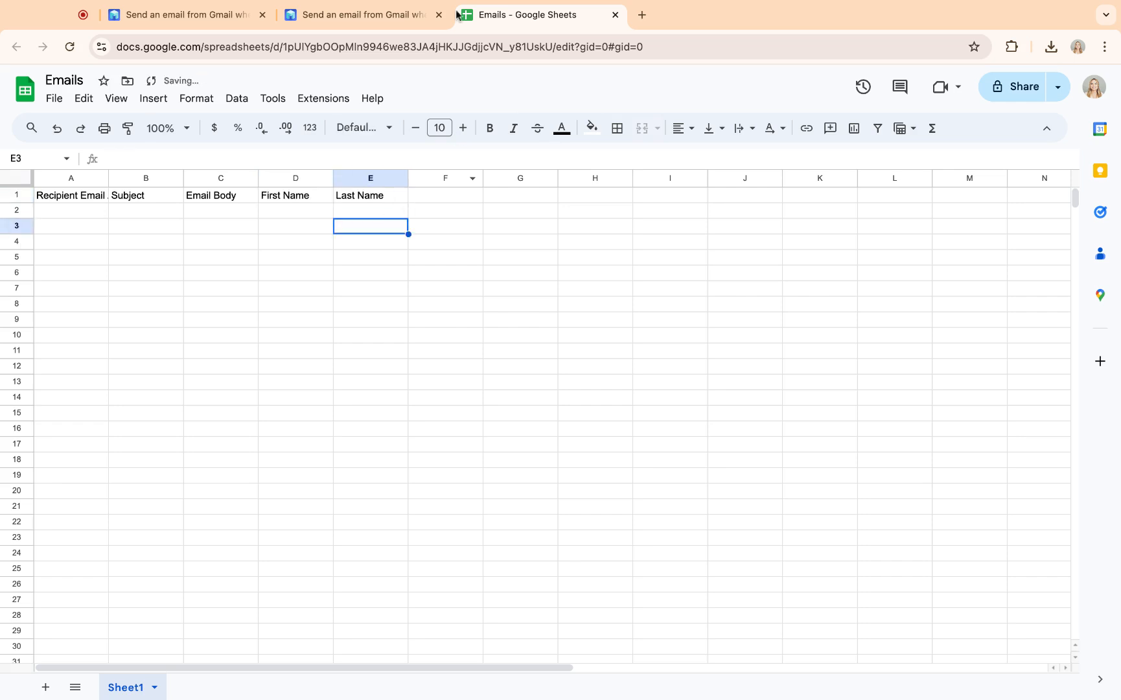
# Step: Back in MESA, sync the trigger with the updated spreadsheet columns
pyautogui.click(387, 16)
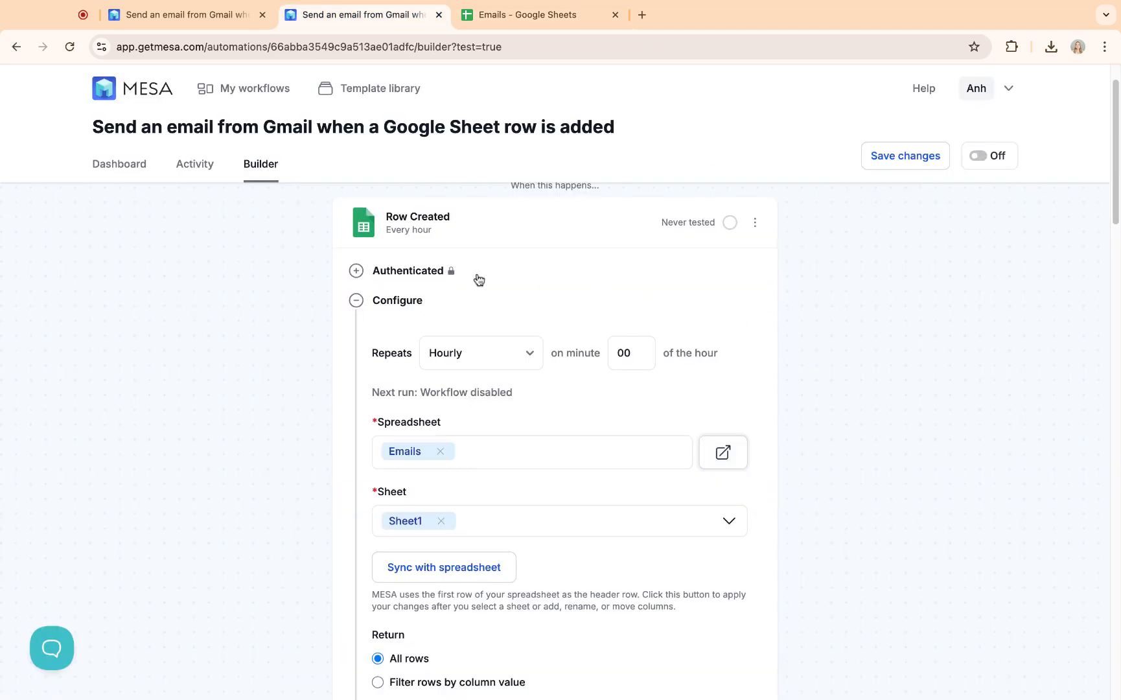
pyautogui.scroll(-1, 570, 420)
pyautogui.scroll(-1, 569, 419)
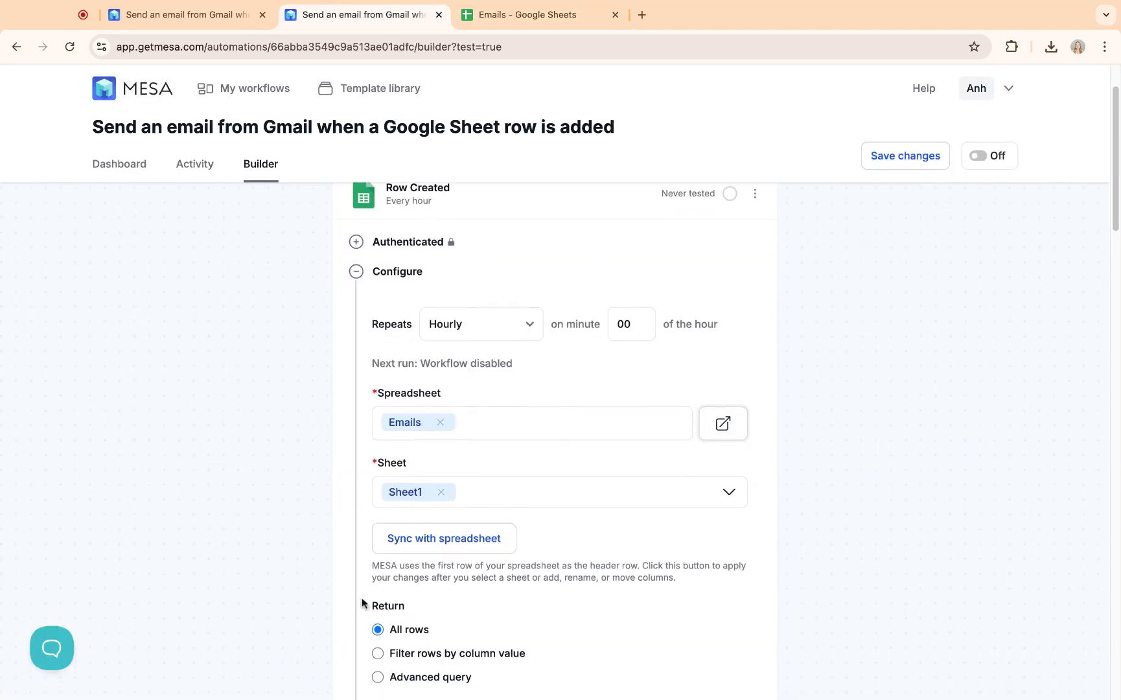
pyautogui.click(443, 550)
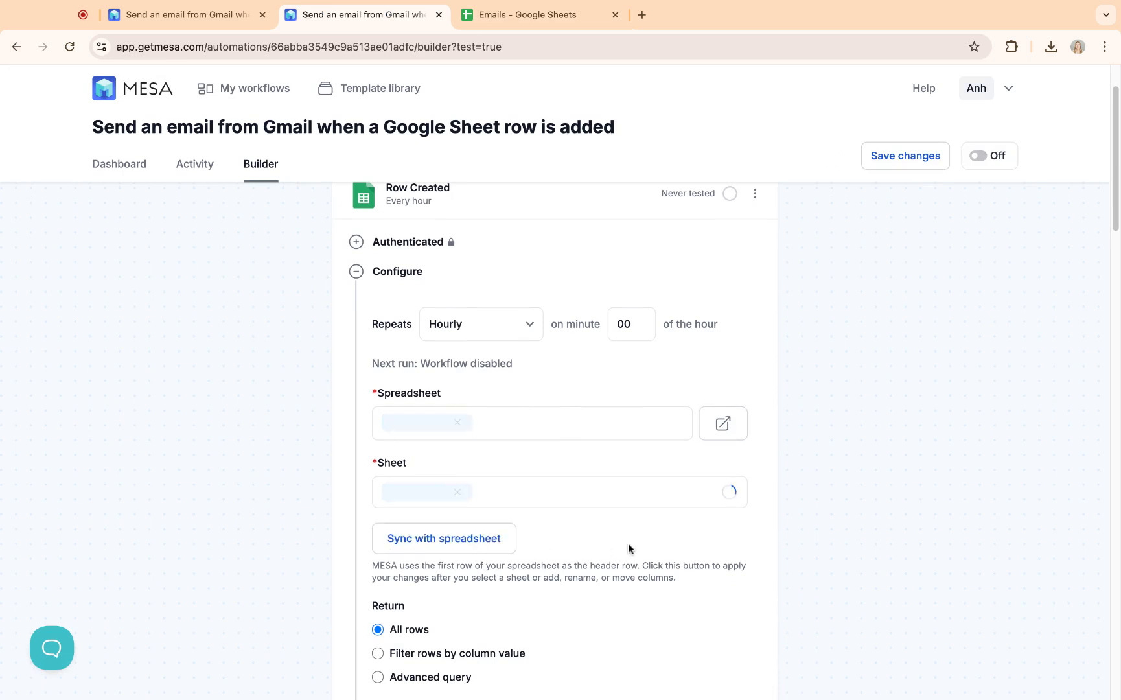
# Step: Collapse the trigger configuration and expand its Test section, which shows no records yet
pyautogui.scroll(-1, 628, 548)
pyautogui.scroll(-1, 628, 548)
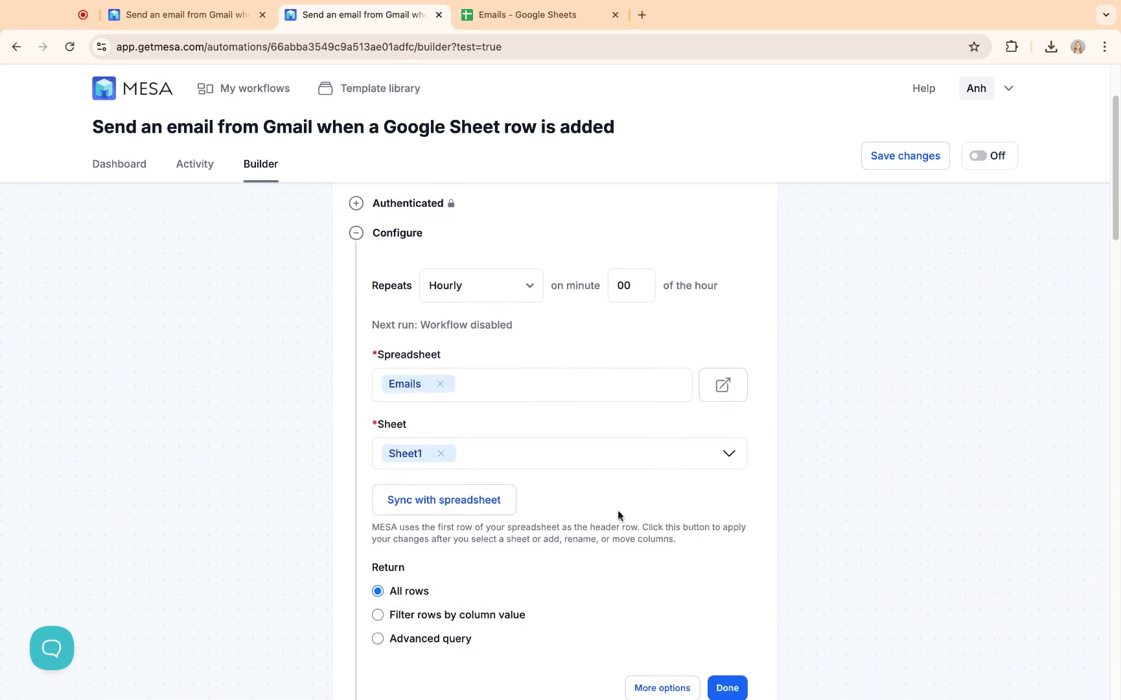
pyautogui.scroll(2, 584, 507)
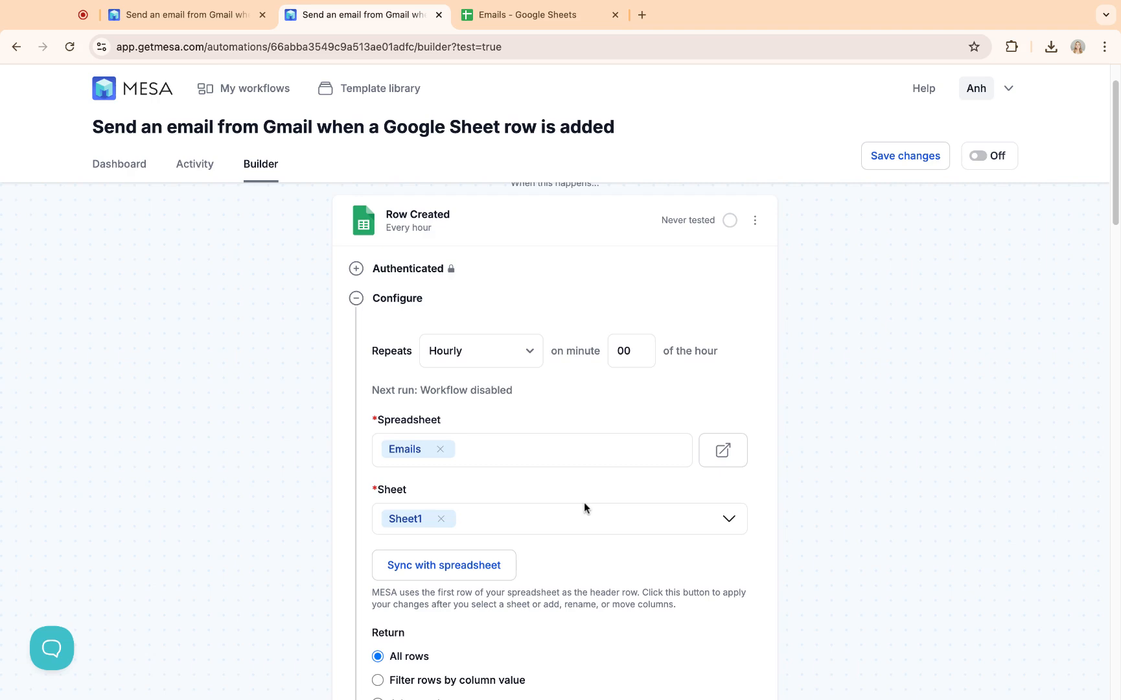
pyautogui.scroll(-1, 584, 503)
pyautogui.click(419, 292)
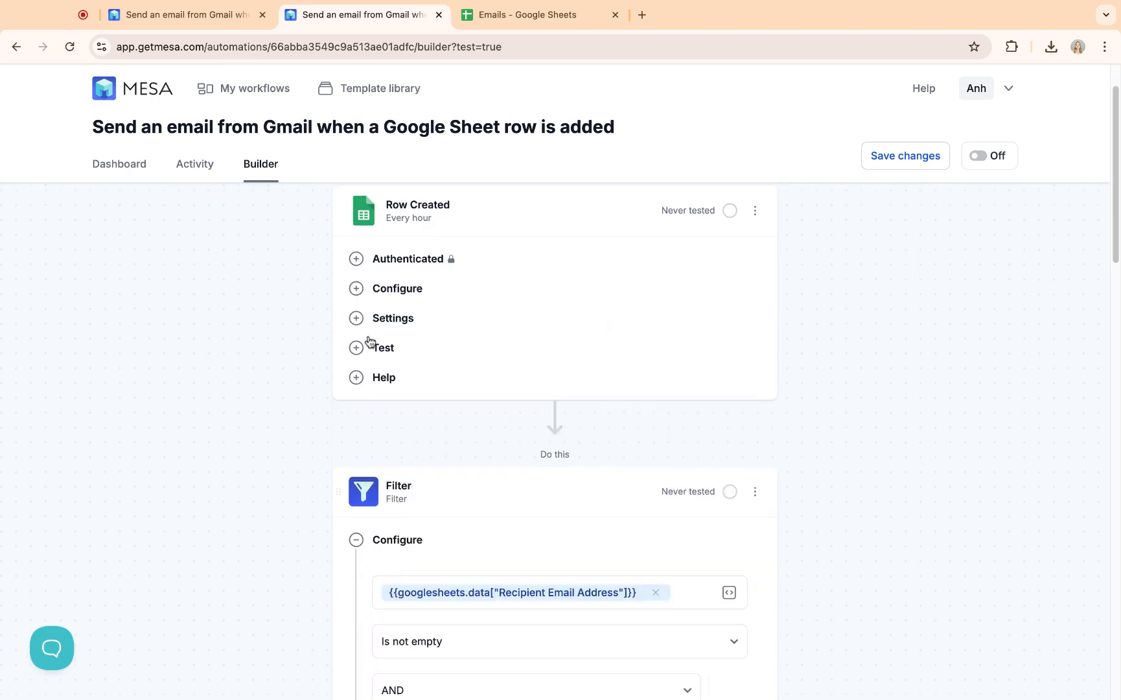
pyautogui.scroll(-1, 348, 341)
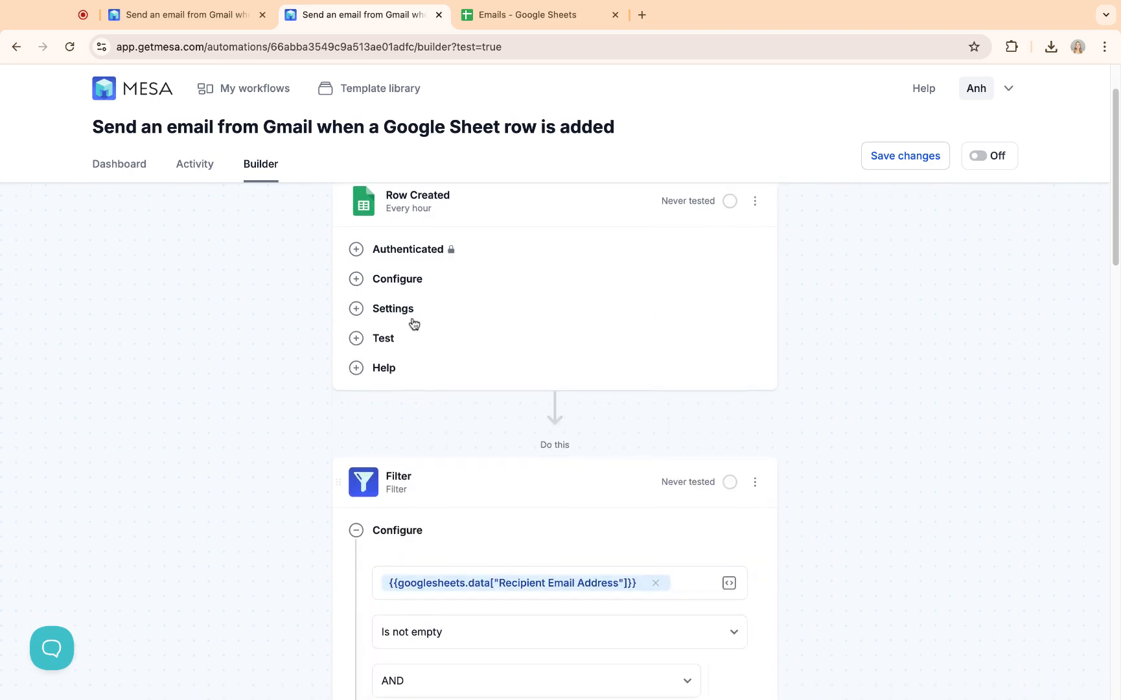
pyautogui.click(383, 340)
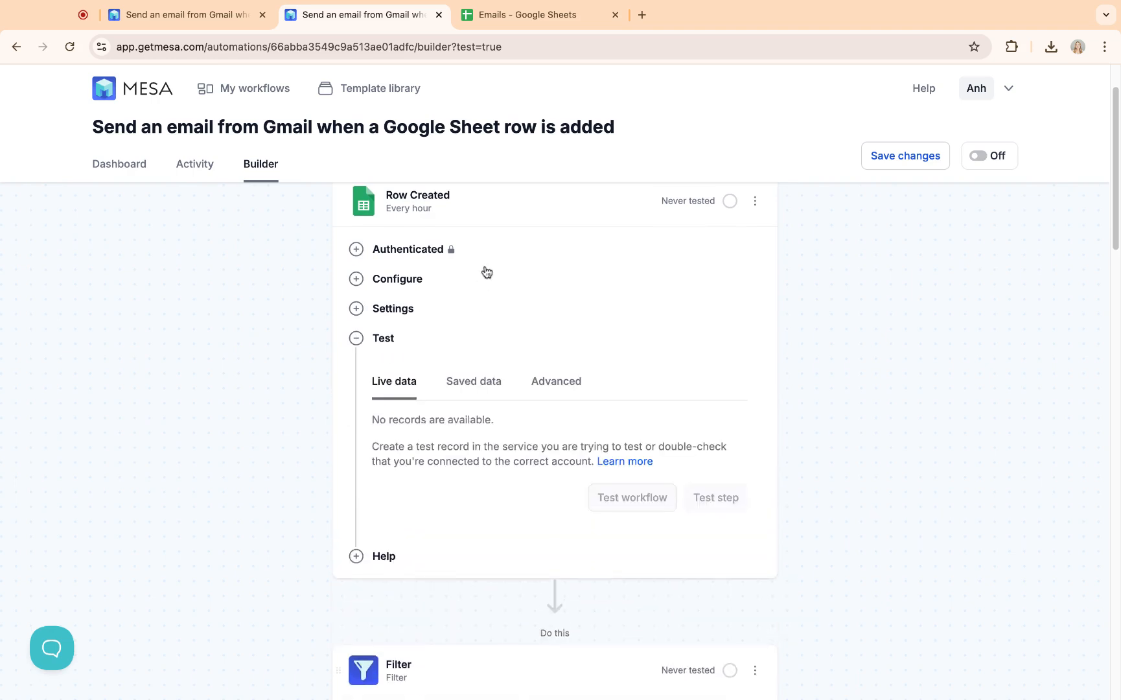
pyautogui.scroll(1, 485, 283)
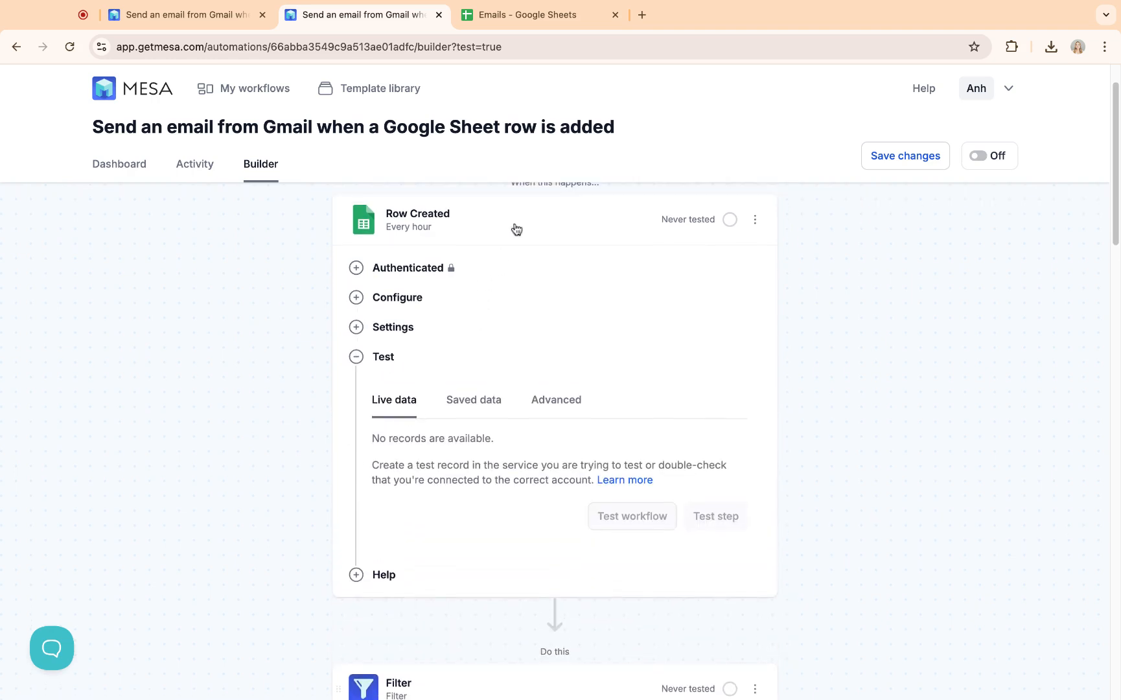
pyautogui.click(528, 18)
# Step: Fill row 2 with the recipient's e-mail, 'Test Subject', 'Test Email Body' and a first name
pyautogui.click(87, 214)
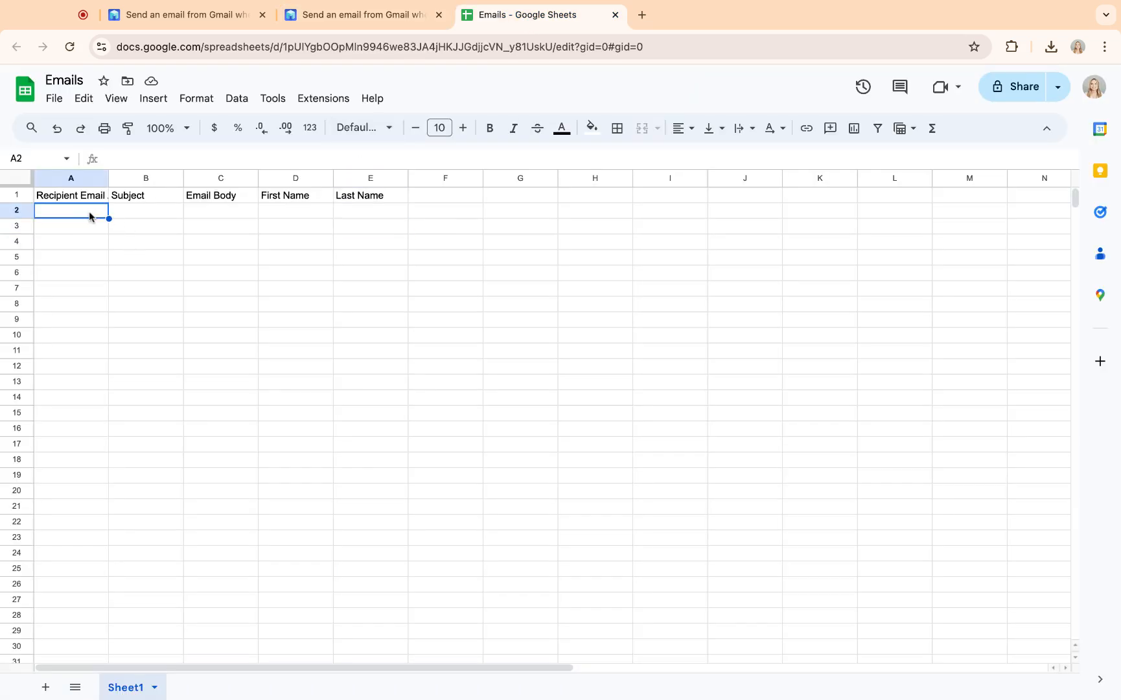
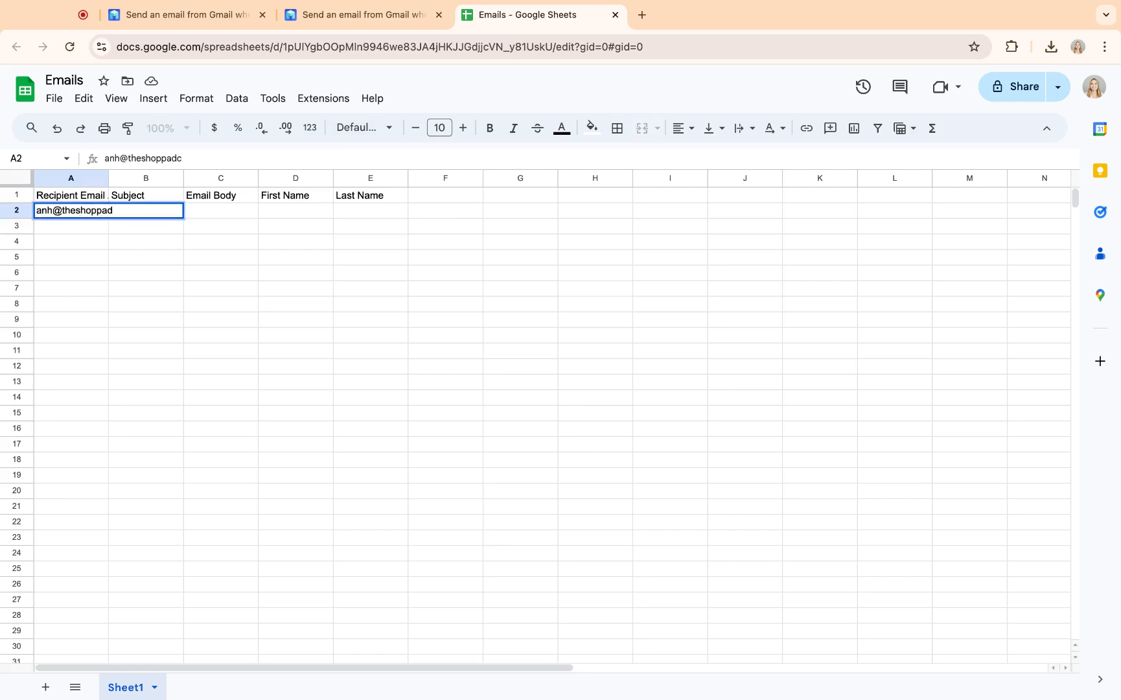
pyautogui.press('Tab')
pyautogui.write('Test Subject')
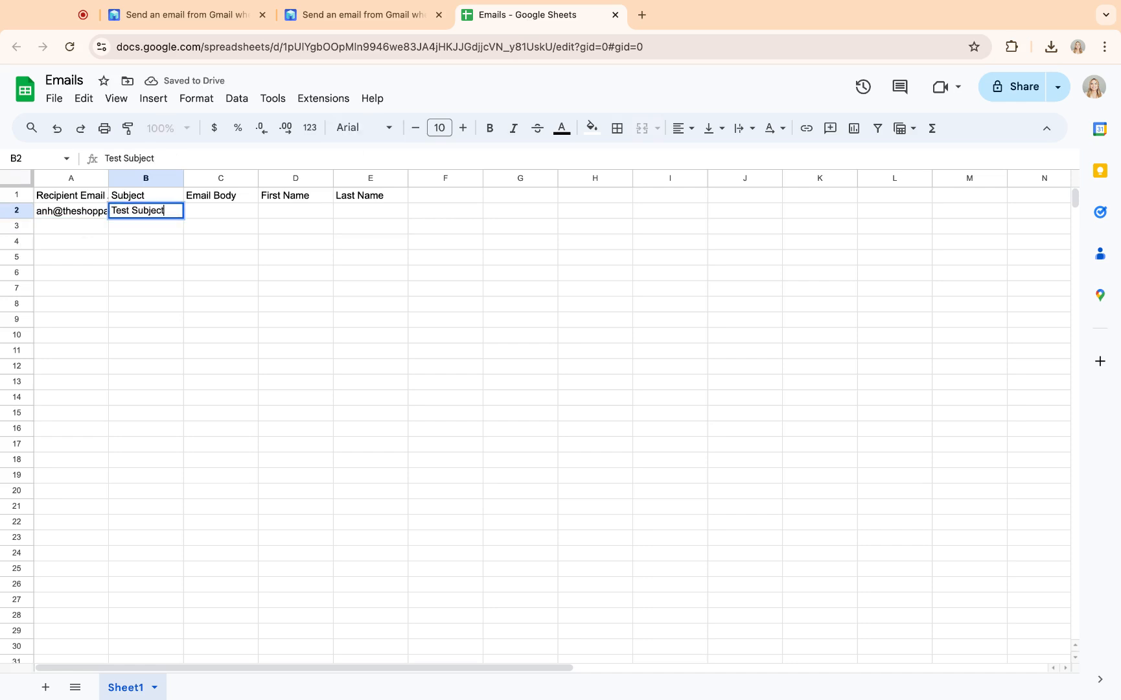
pyautogui.click(224, 212)
pyautogui.write('Test Email Body')
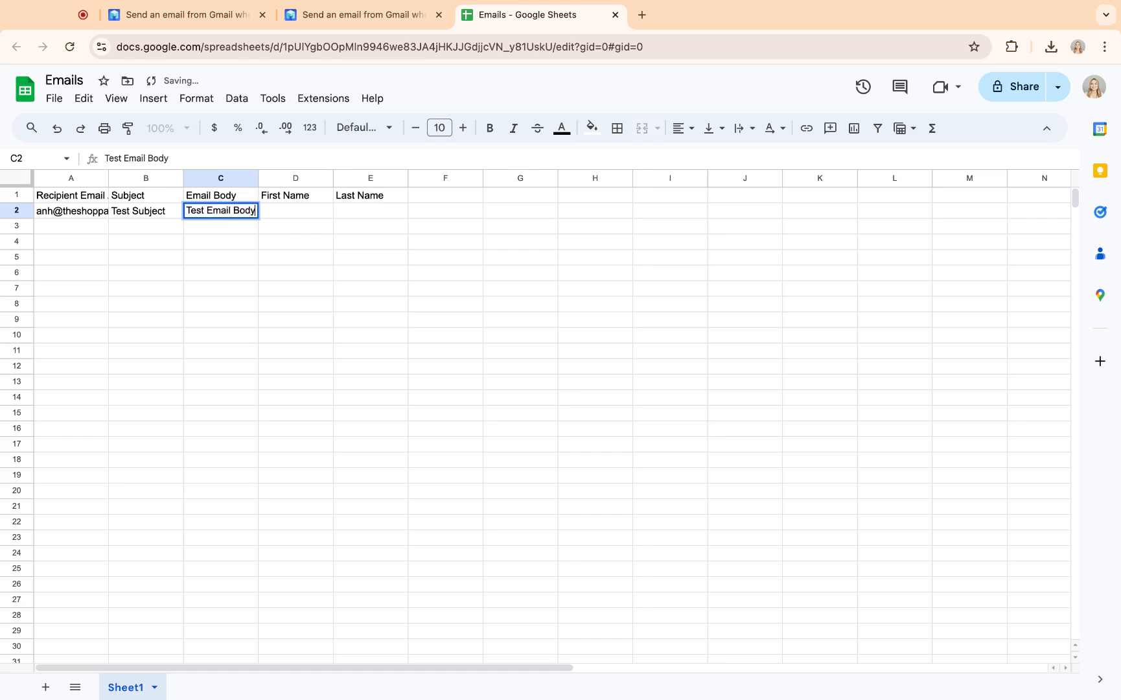
pyautogui.click(290, 216)
pyautogui.write('Anh')
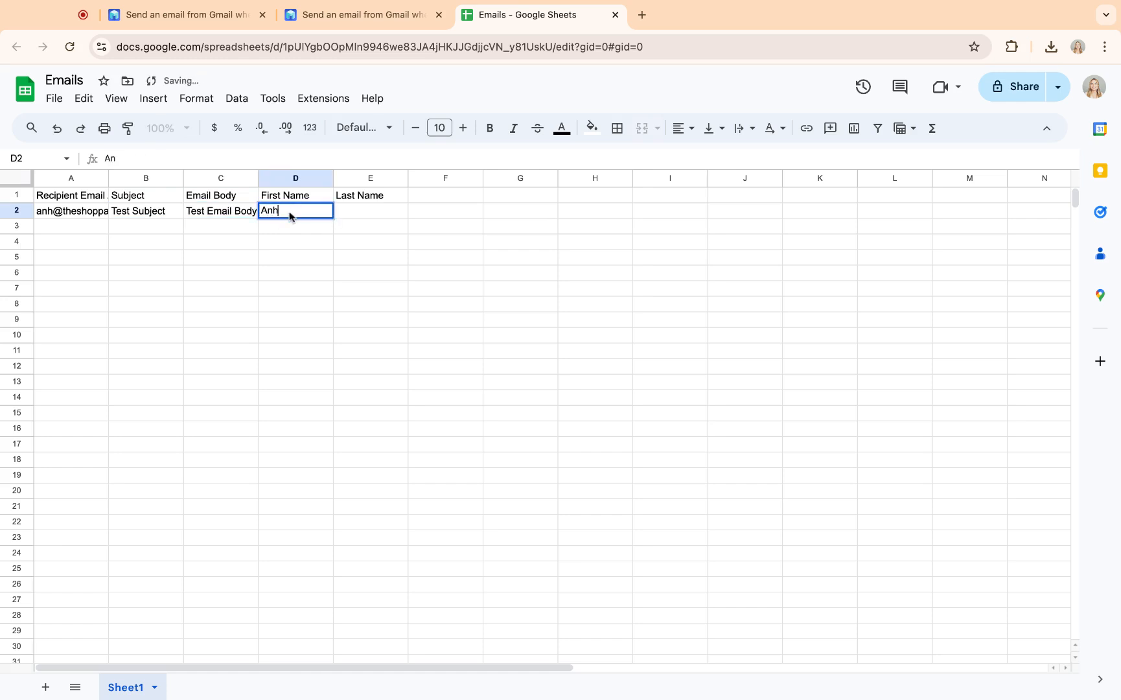
pyautogui.click(350, 225)
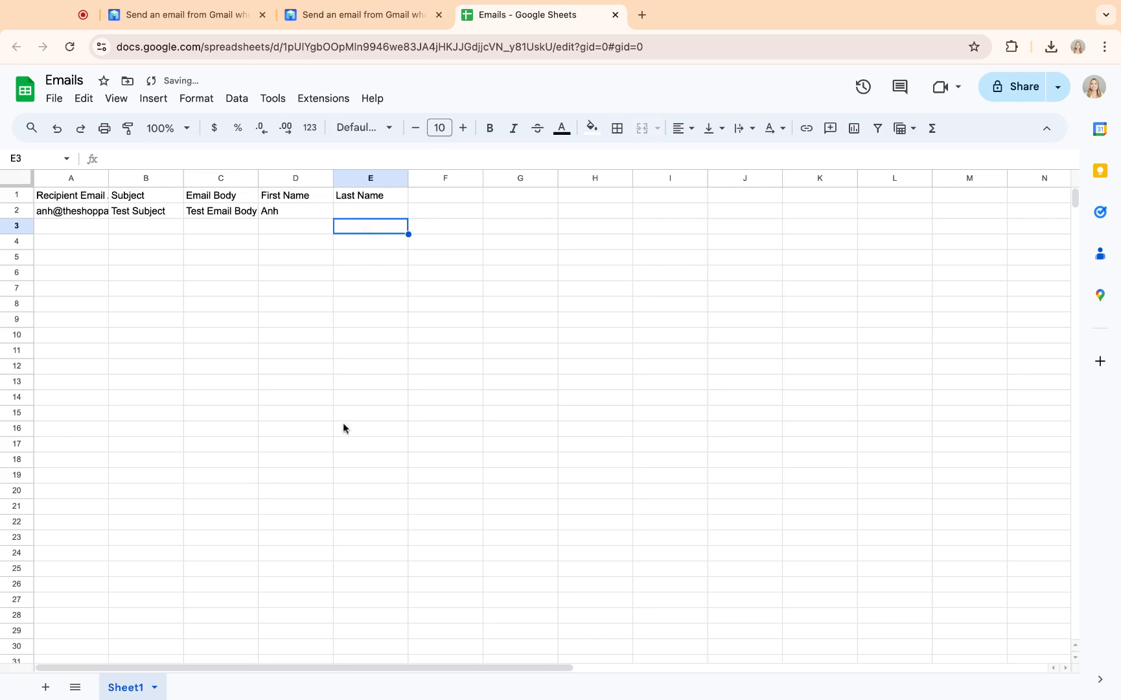
# Step: Reload the MESA builder and view the field data of the new Row 2 record
pyautogui.click(392, 18)
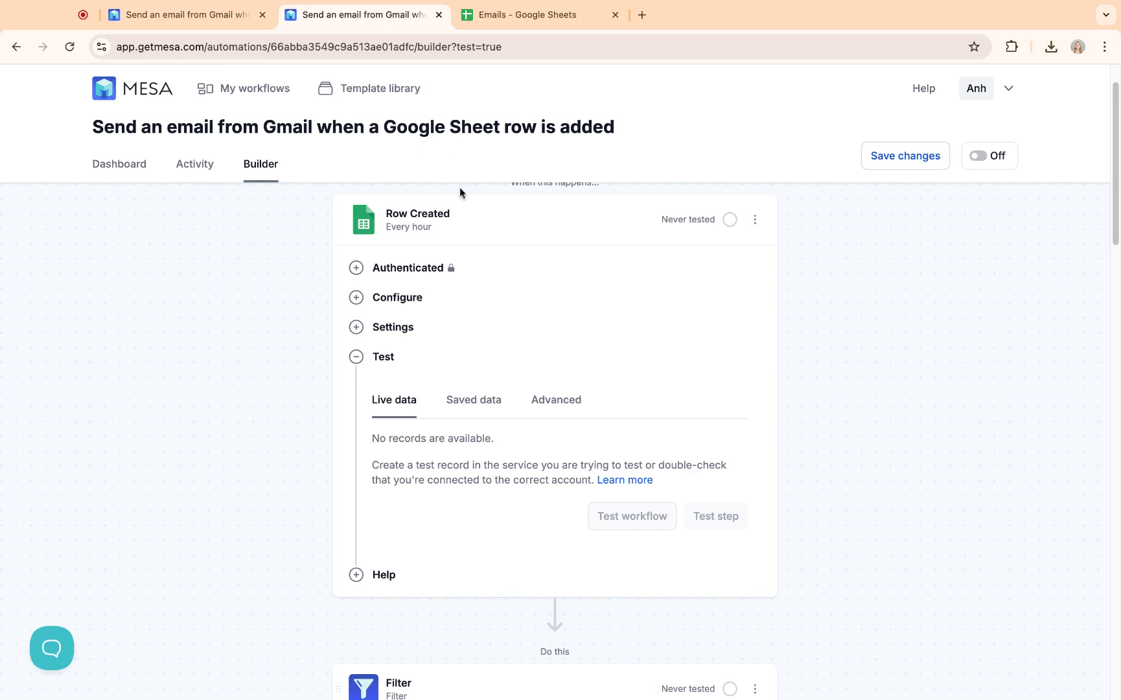
pyautogui.scroll(1, 330, 358)
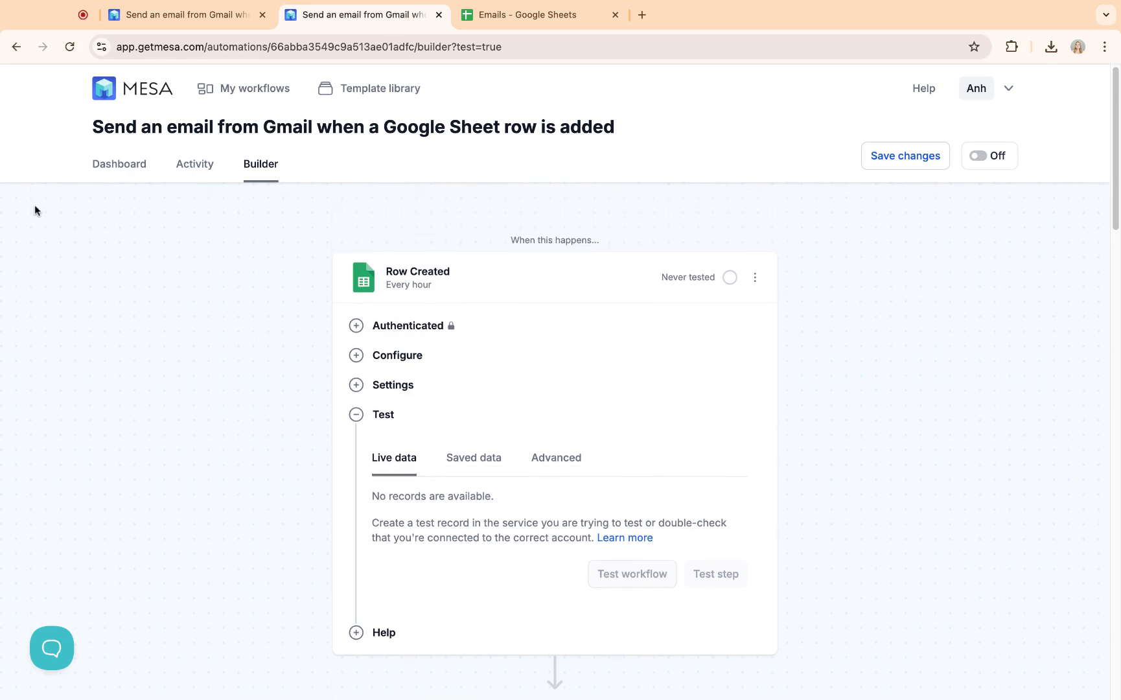
pyautogui.click(69, 47)
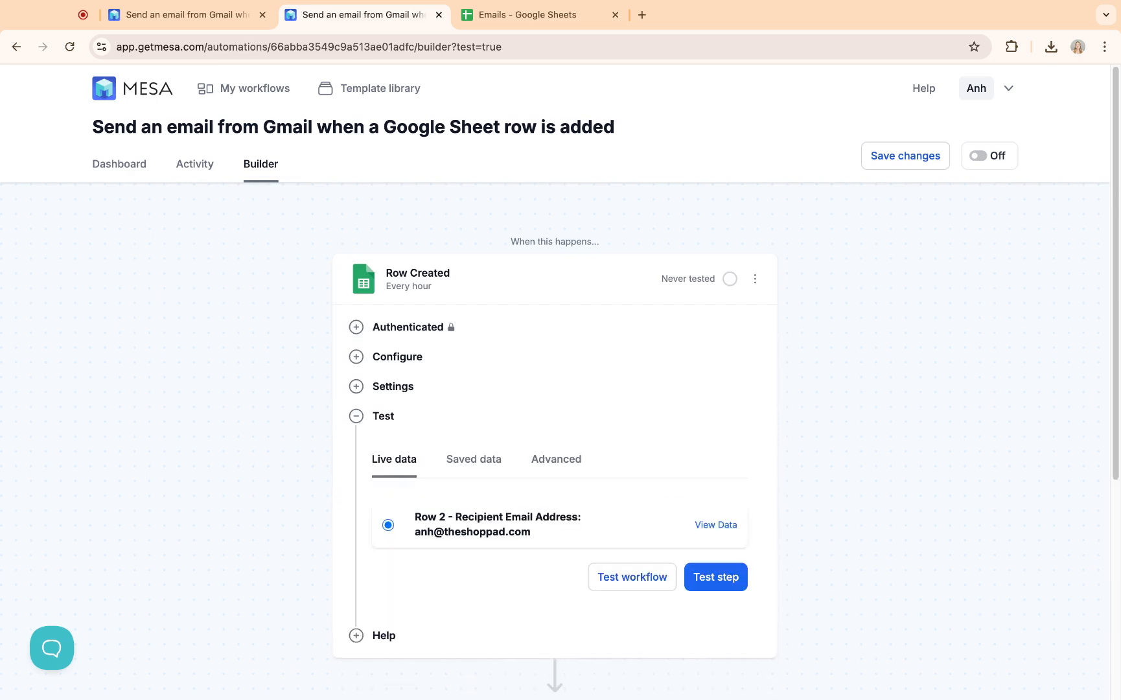
pyautogui.scroll(-3, 482, 350)
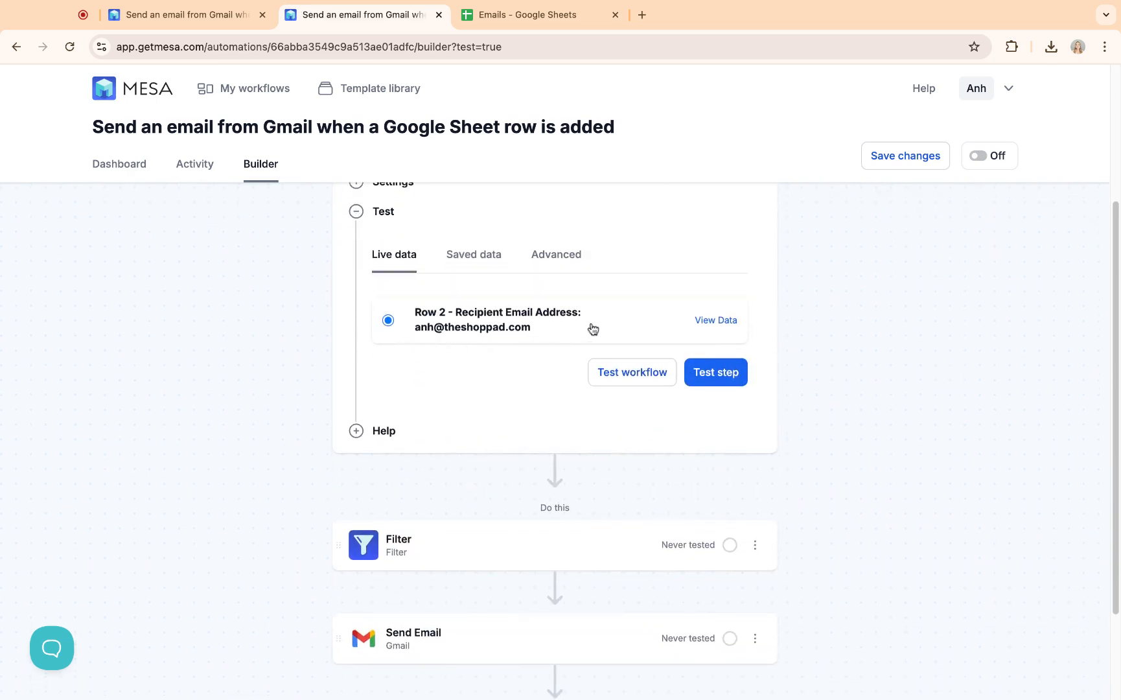
pyautogui.scroll(1, 591, 327)
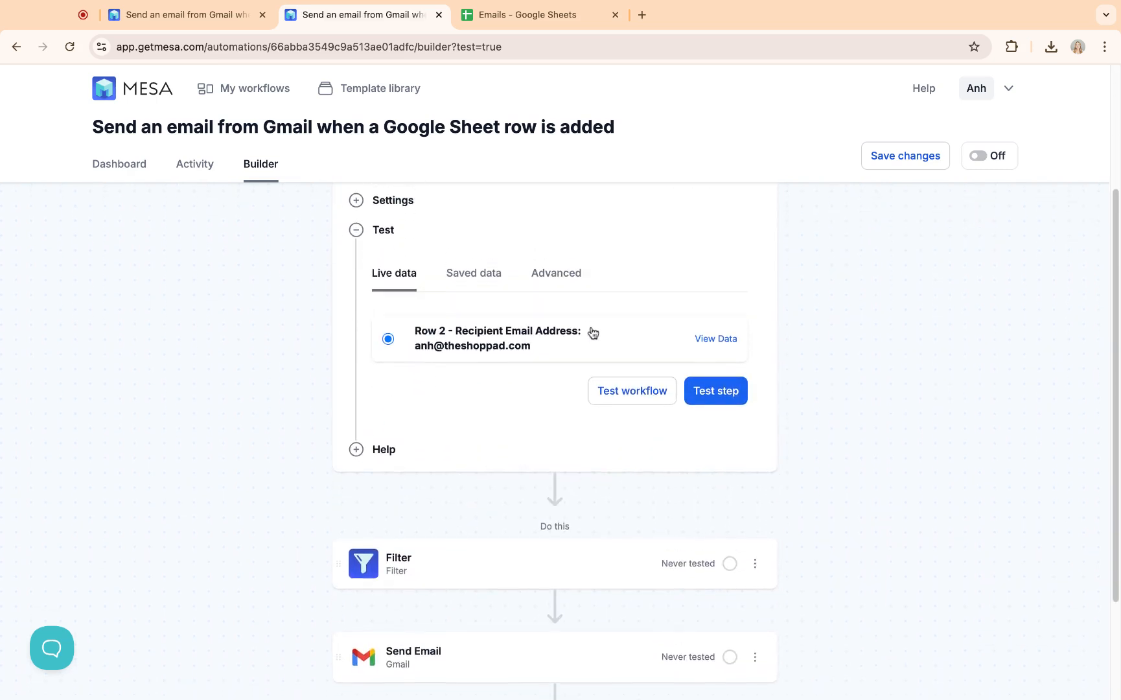
pyautogui.click(717, 339)
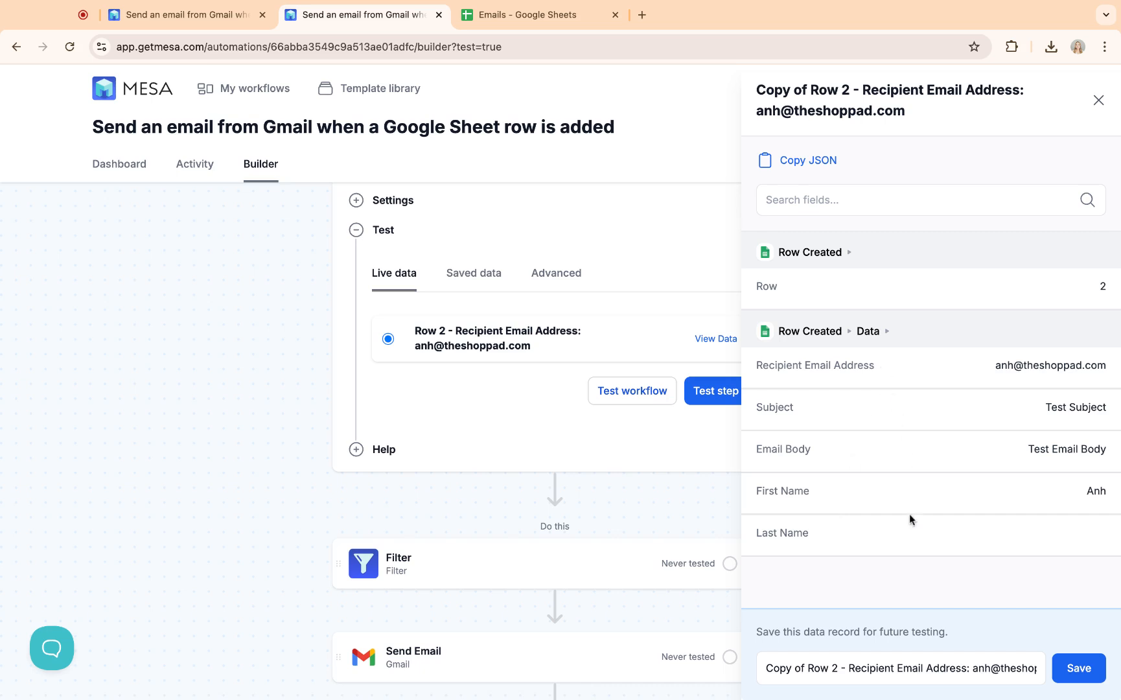
# Step: Close the data panel and test the workflow until the Send Email step is Complete
pyautogui.click(203, 322)
pyautogui.click(644, 390)
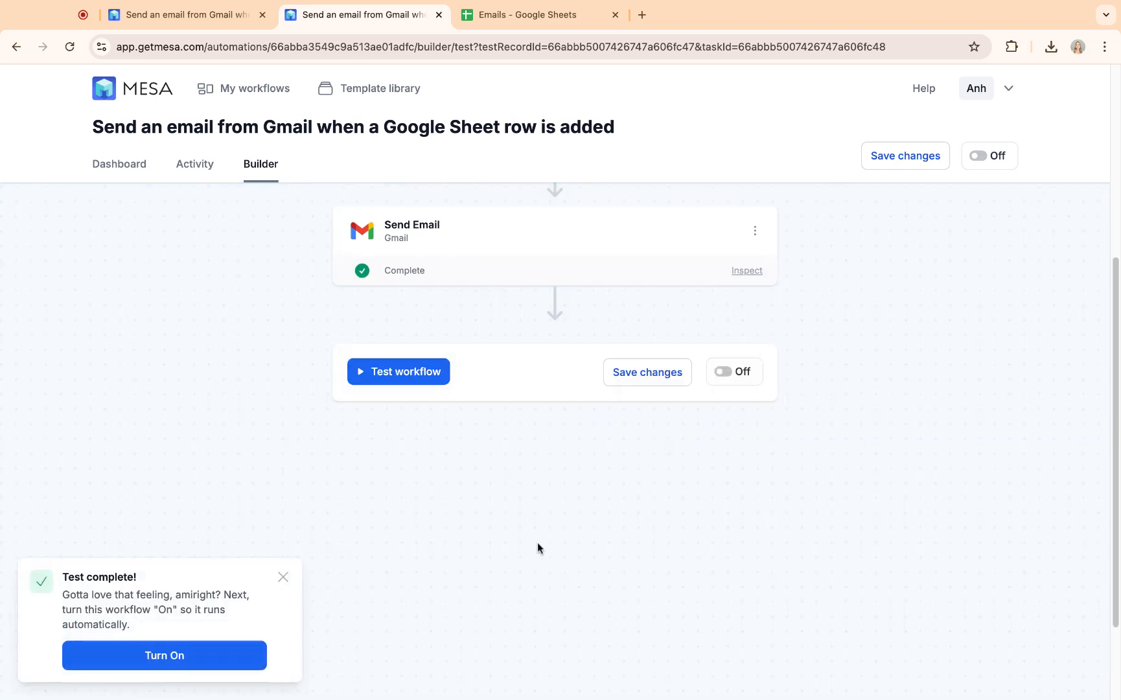
pyautogui.click(283, 576)
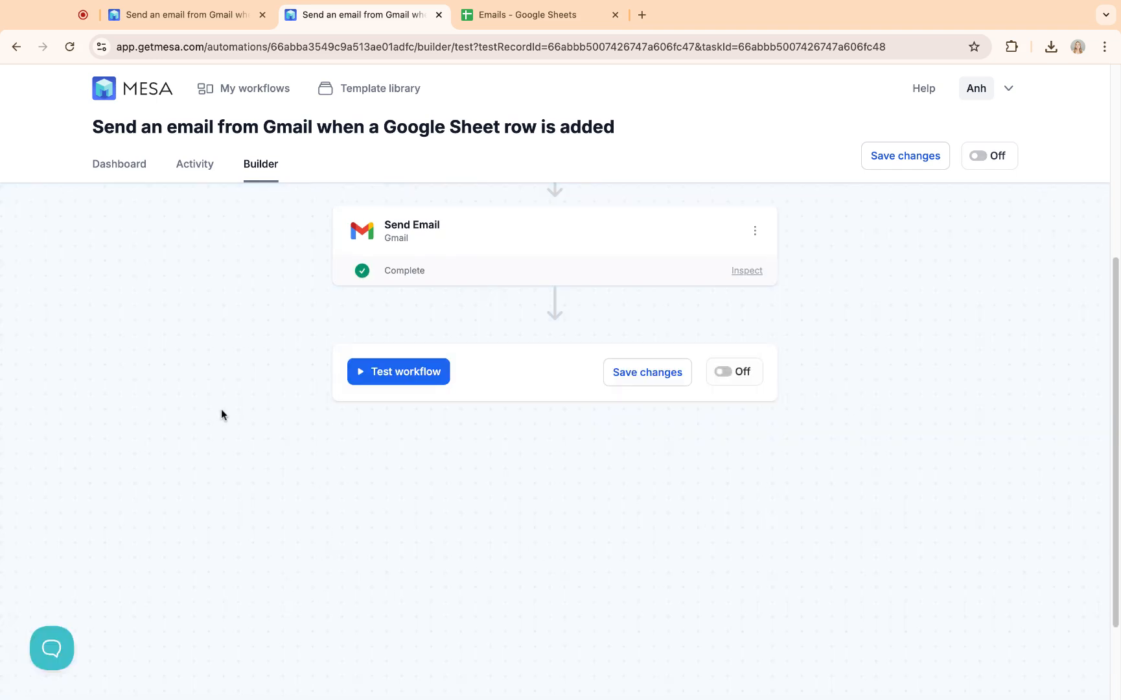